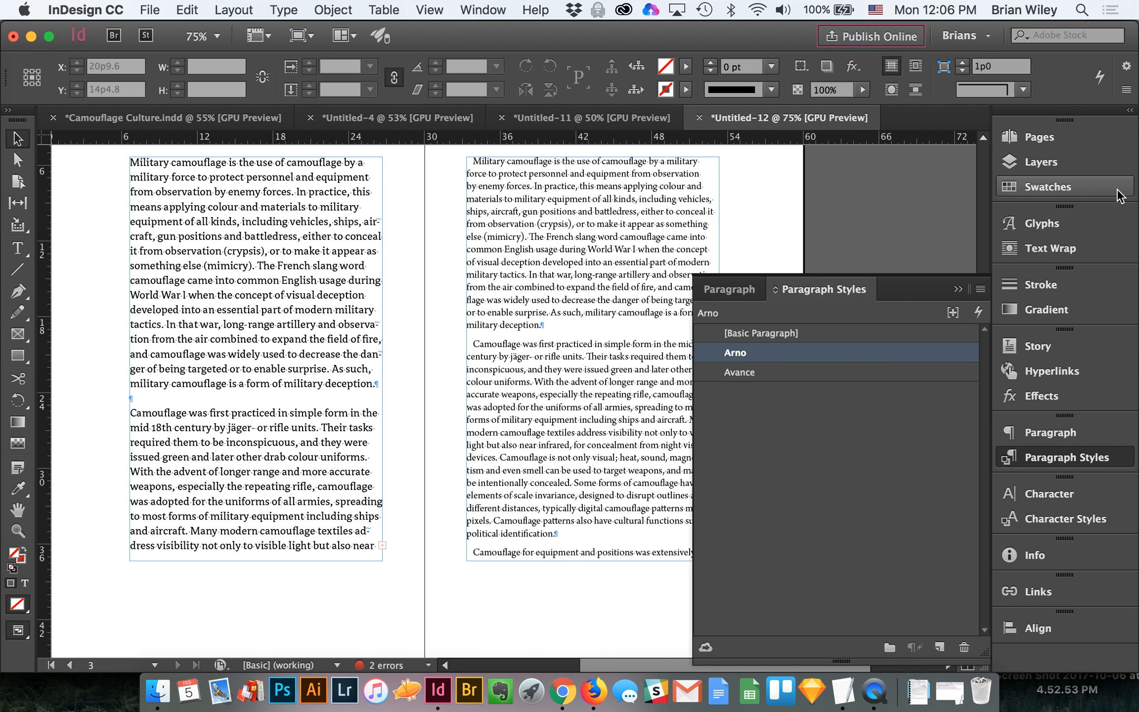
Open the A-Master spread for editing at 50% zoom.
click(1028, 140)
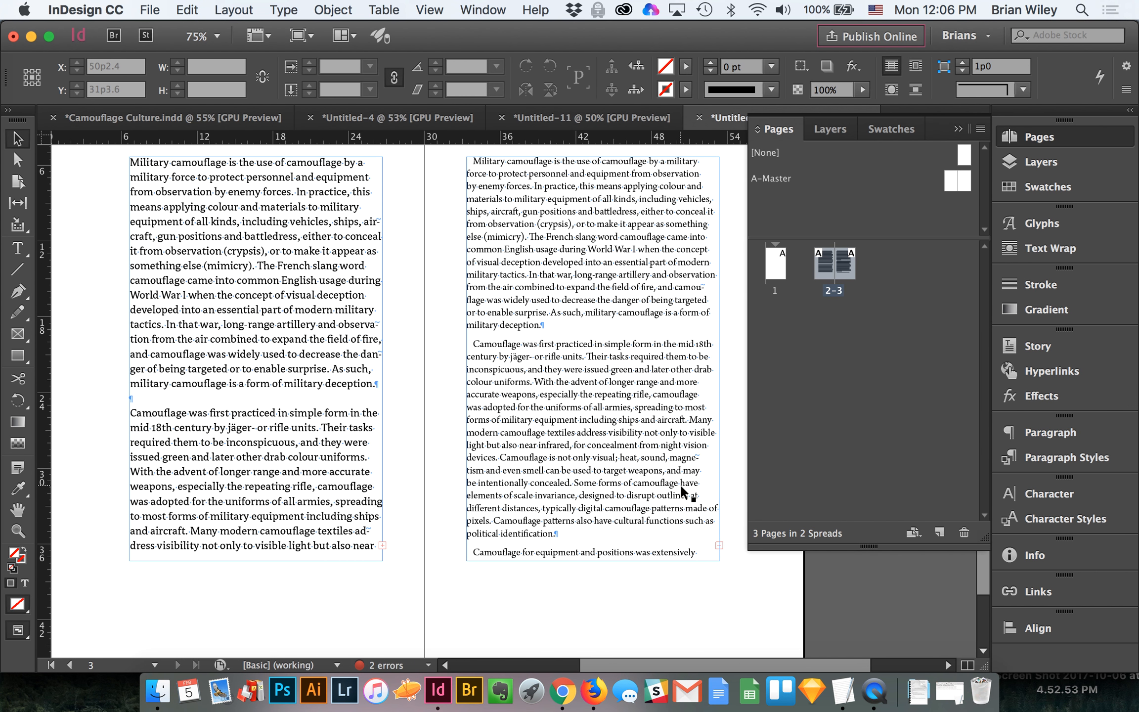
double_click(963, 179)
shift+click(948, 187)
alt+super+click(500, 338)
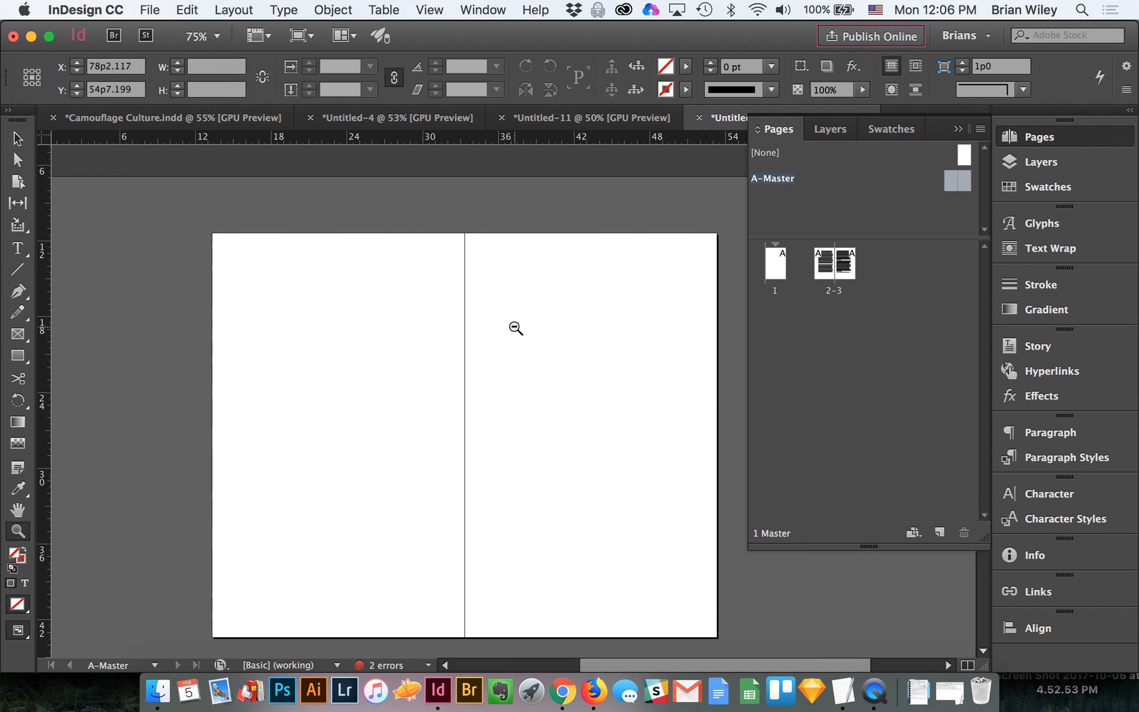
alt+super+click(515, 327)
super+click(541, 380)
scroll(540, 379, down, 2)
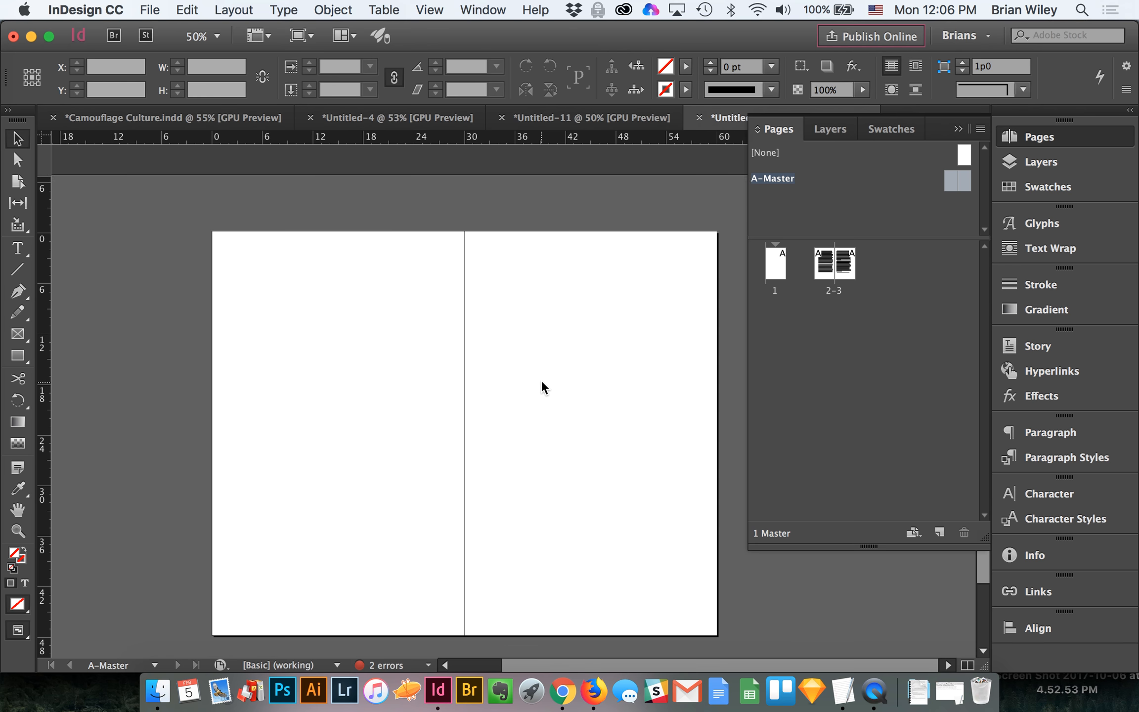
Draw a text frame about 3p4 wide and 3p2.5 high near the outer bottom corner of the right master page.
click(17, 251)
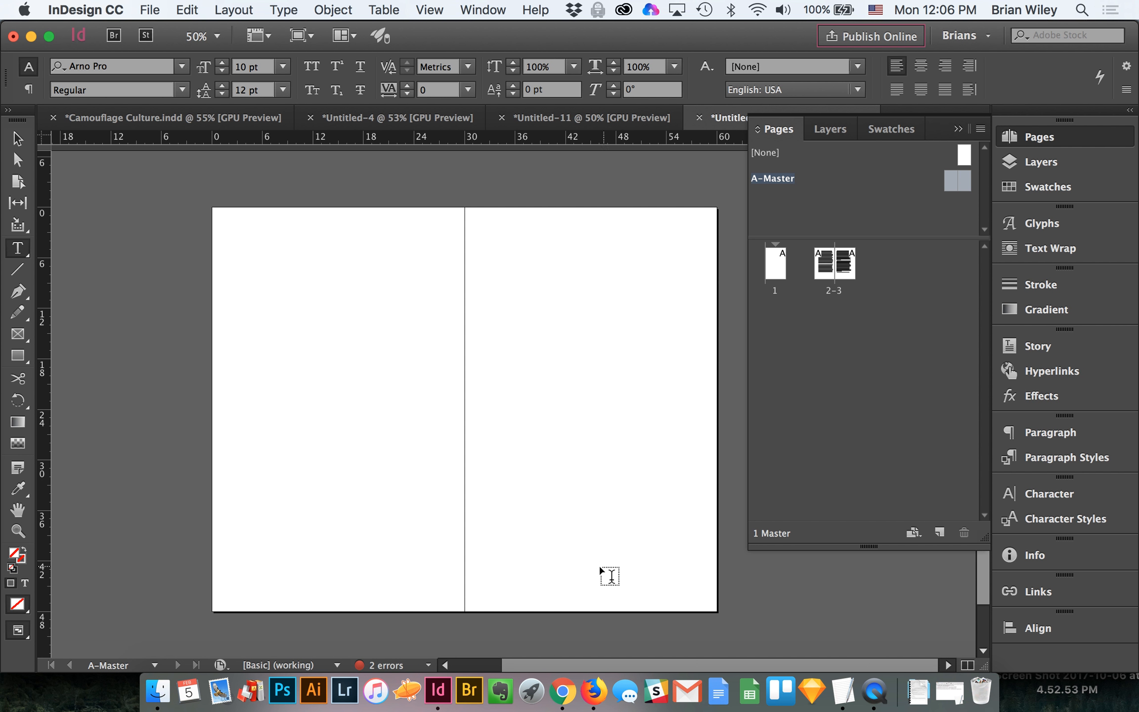
key(w)
drag(663, 567, 689, 593)
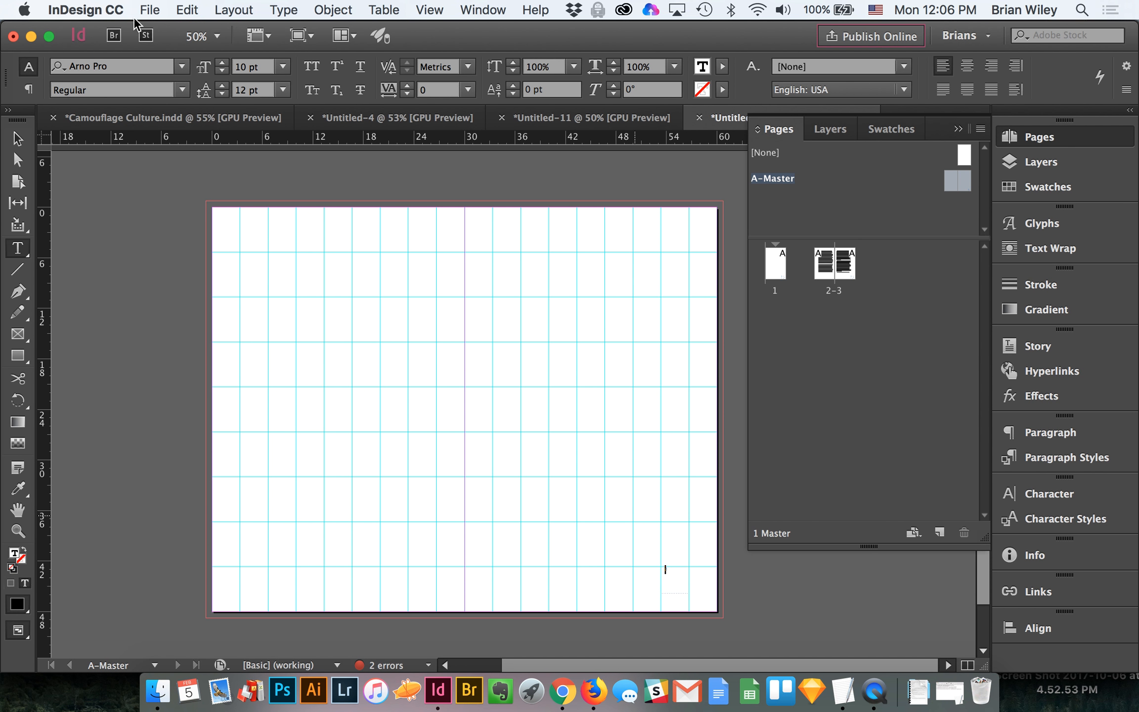
key(Escape)
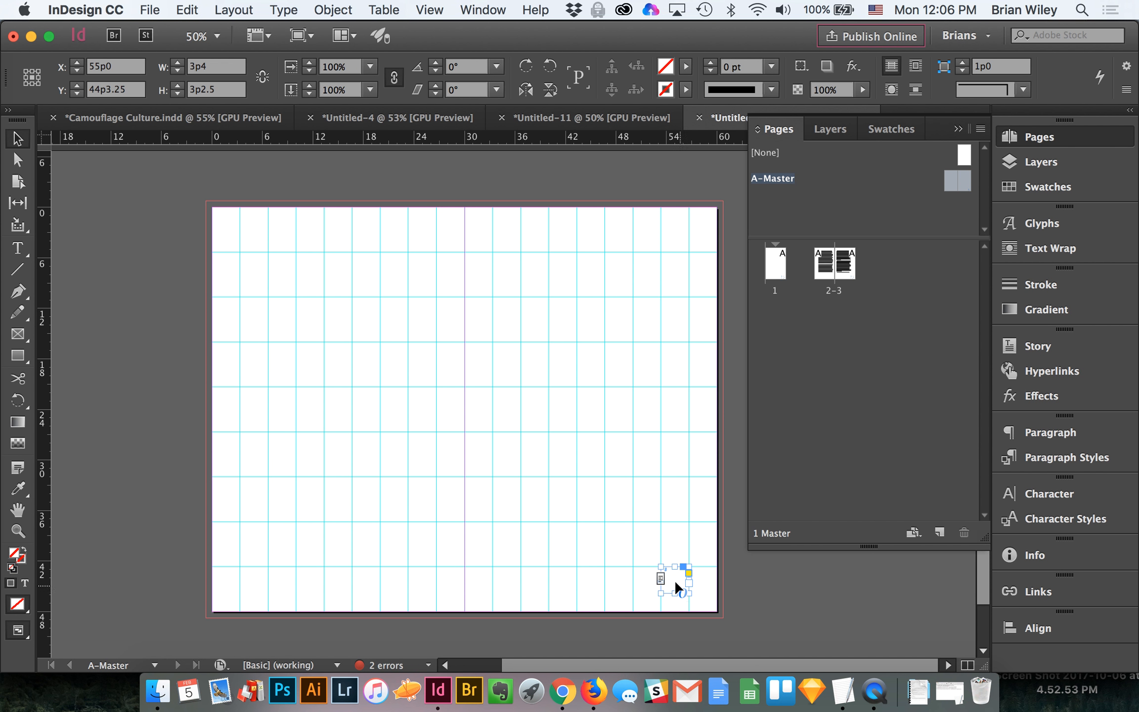
Duplicate the text frame to the mirrored position on the left master page, at X 5p0 and Y 44p3.25.
drag(674, 580, 253, 583)
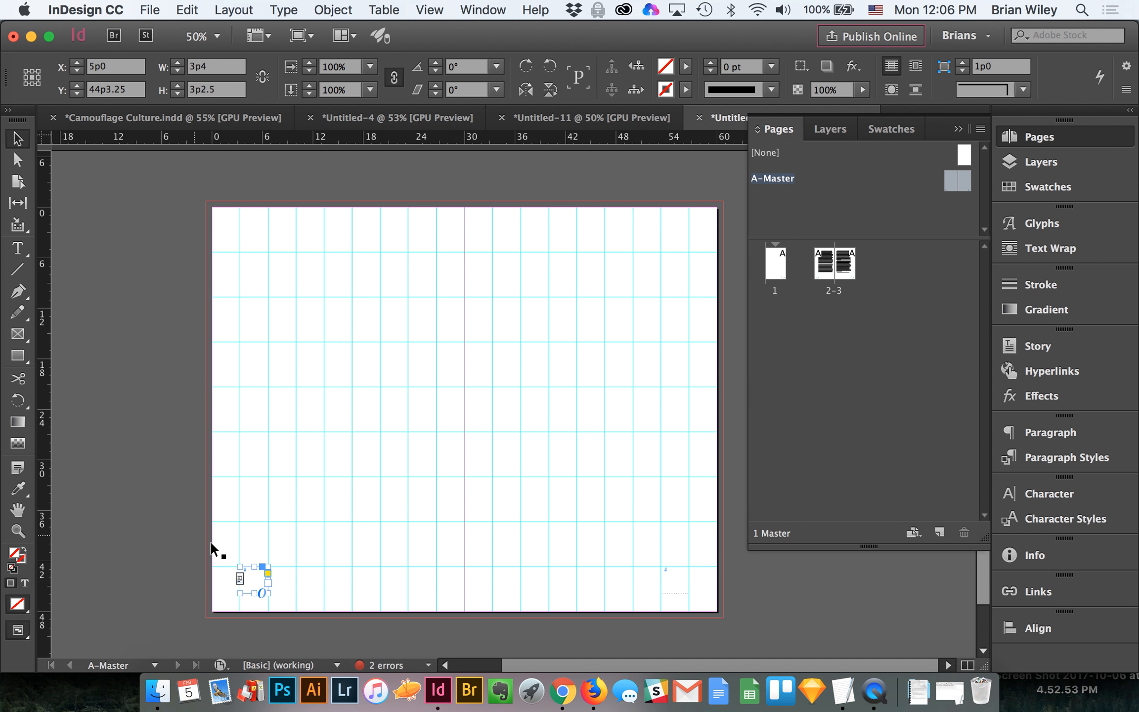
key(super+z)
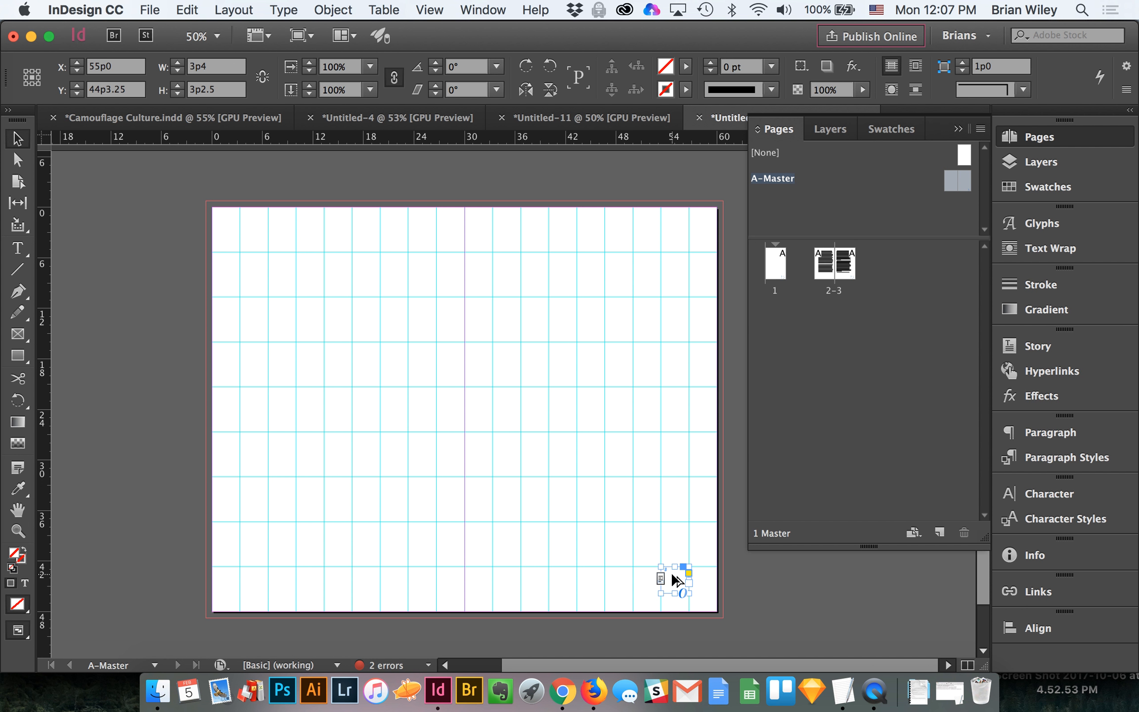
drag(671, 575, 252, 586)
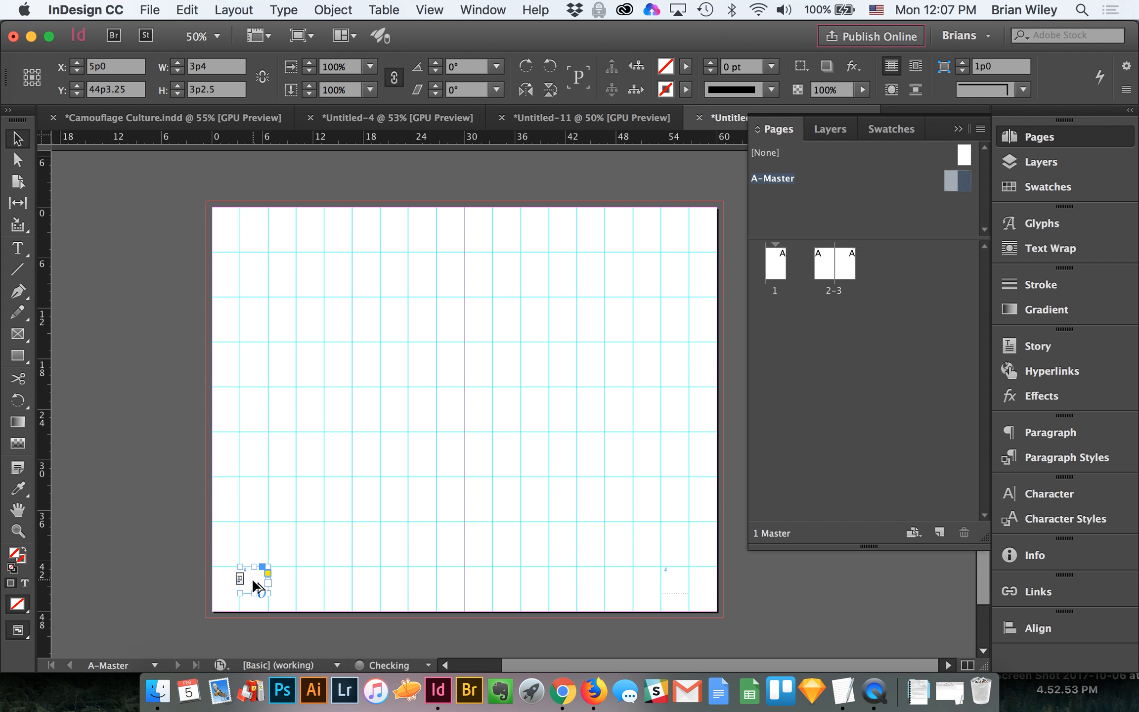
Hide the guides and check how the two master frames appear on pages 2-3.
click(678, 574)
key(super+semicolon)
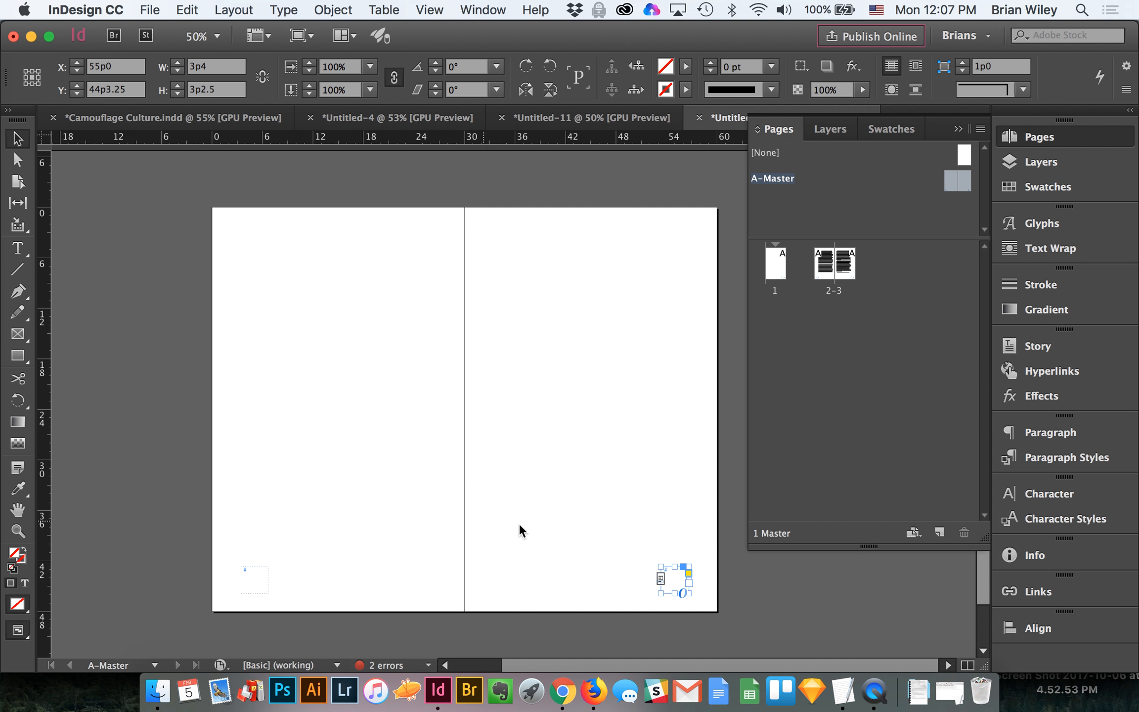
click(543, 526)
click(255, 573)
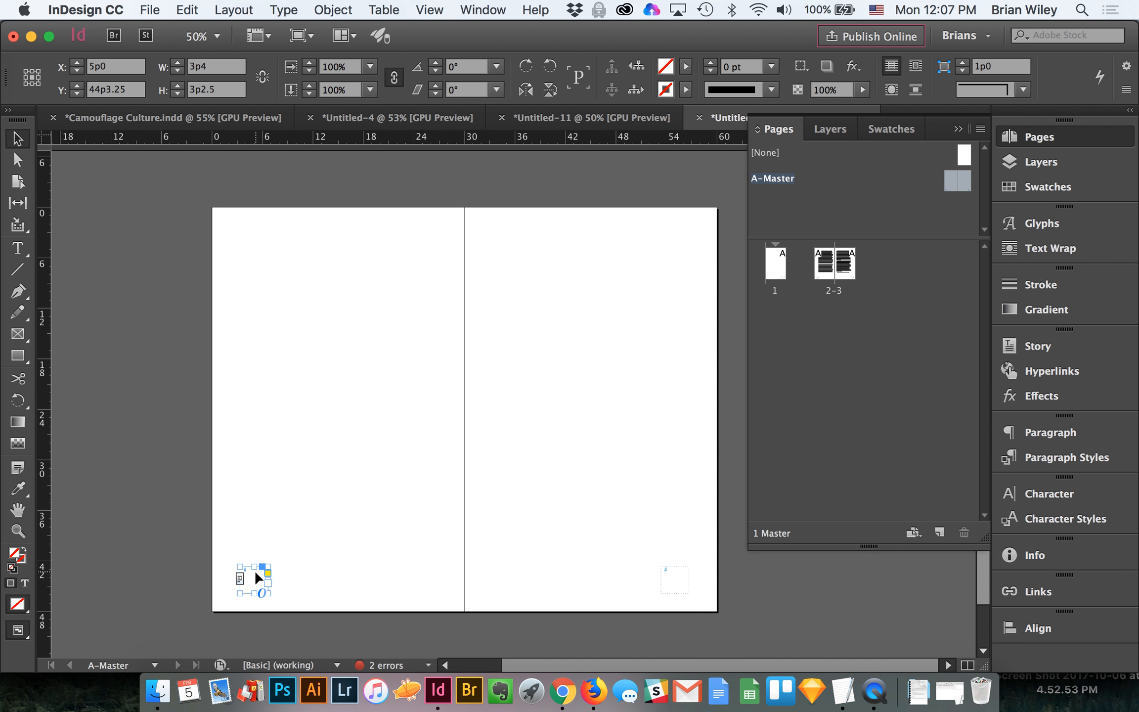
double_click(847, 270)
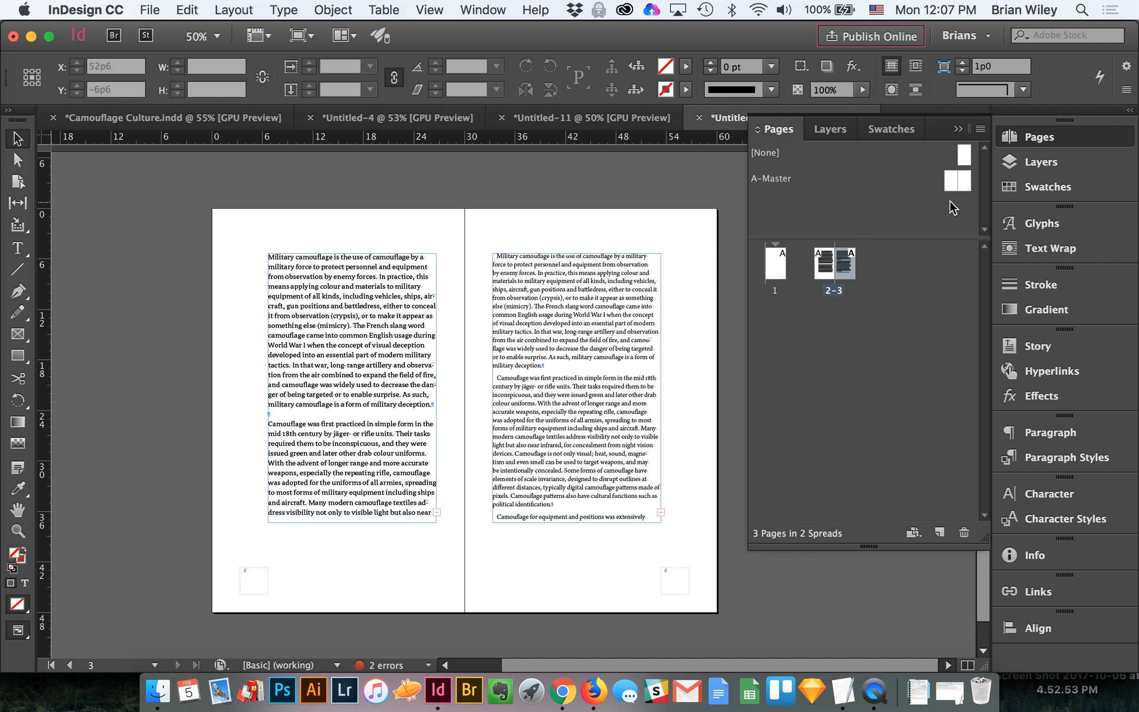
Enter 1 in the left text frame and 2 in the right text frame of A-Master.
double_click(967, 181)
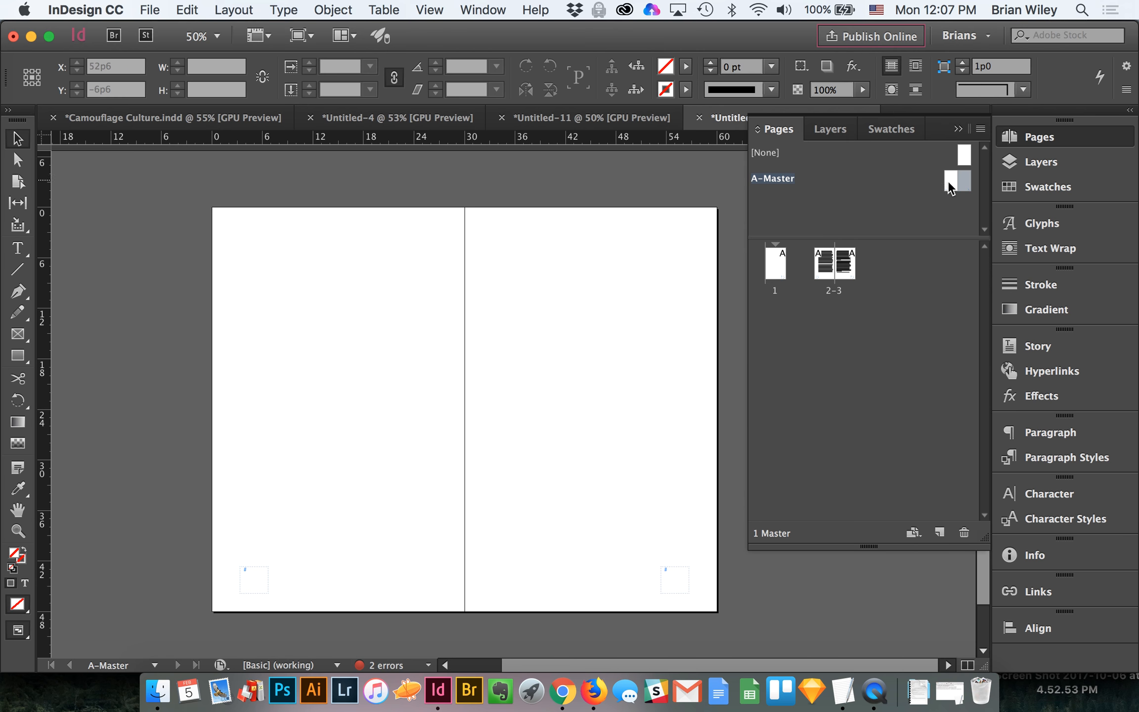
click(951, 184)
double_click(257, 573)
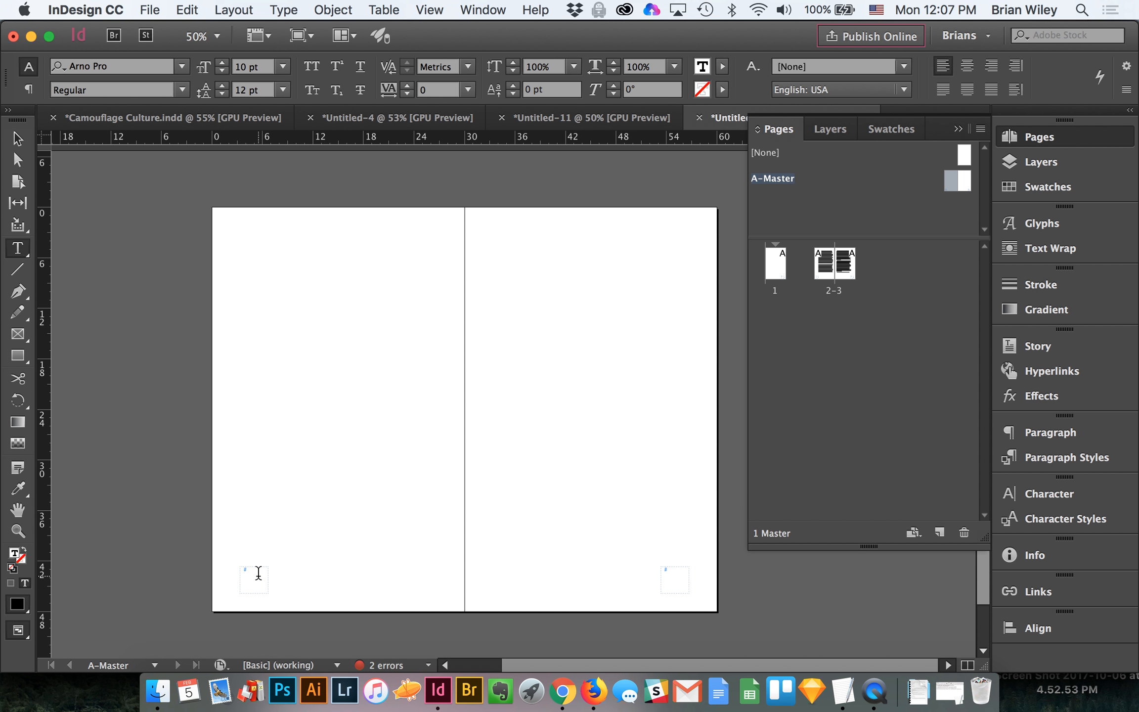
text(1)
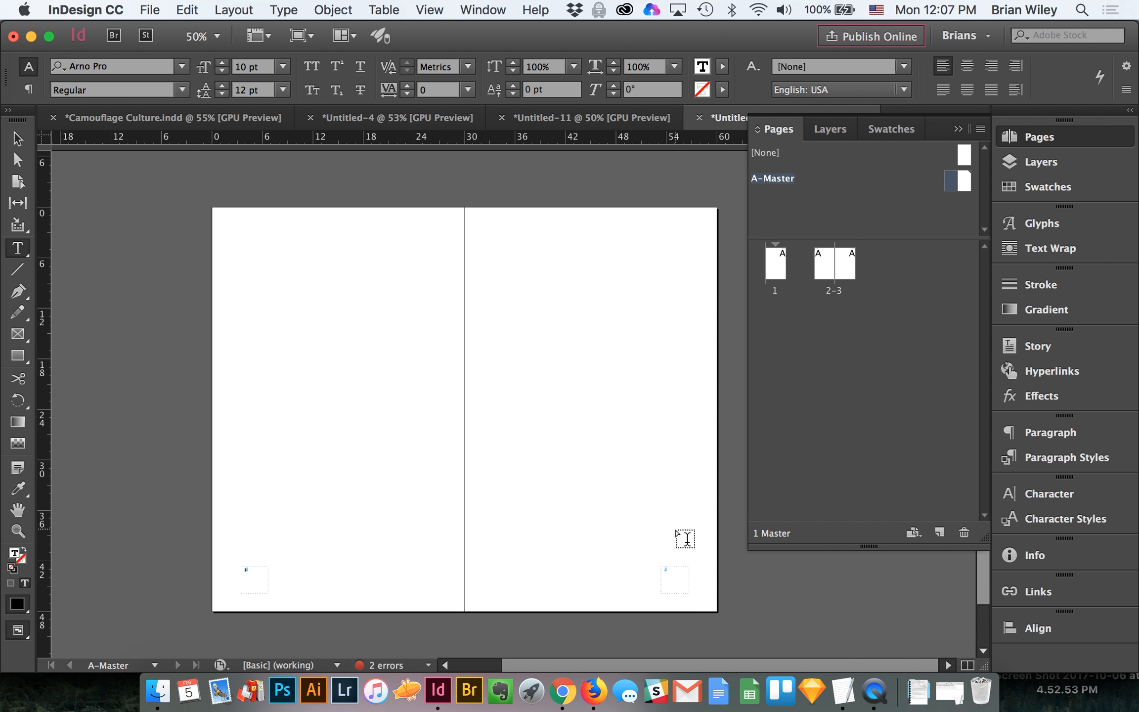
click(682, 577)
text(2)
Check the typed numbers on pages 2-3, add two new pages after page 3, and undo both additions.
double_click(823, 269)
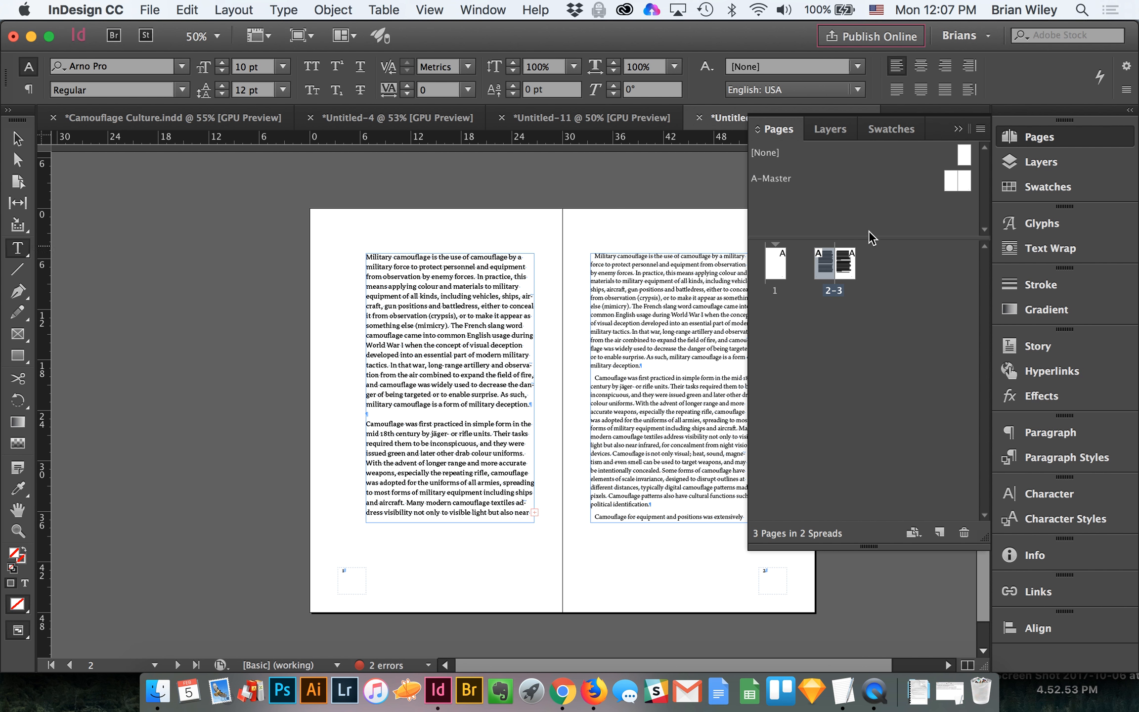
double_click(848, 255)
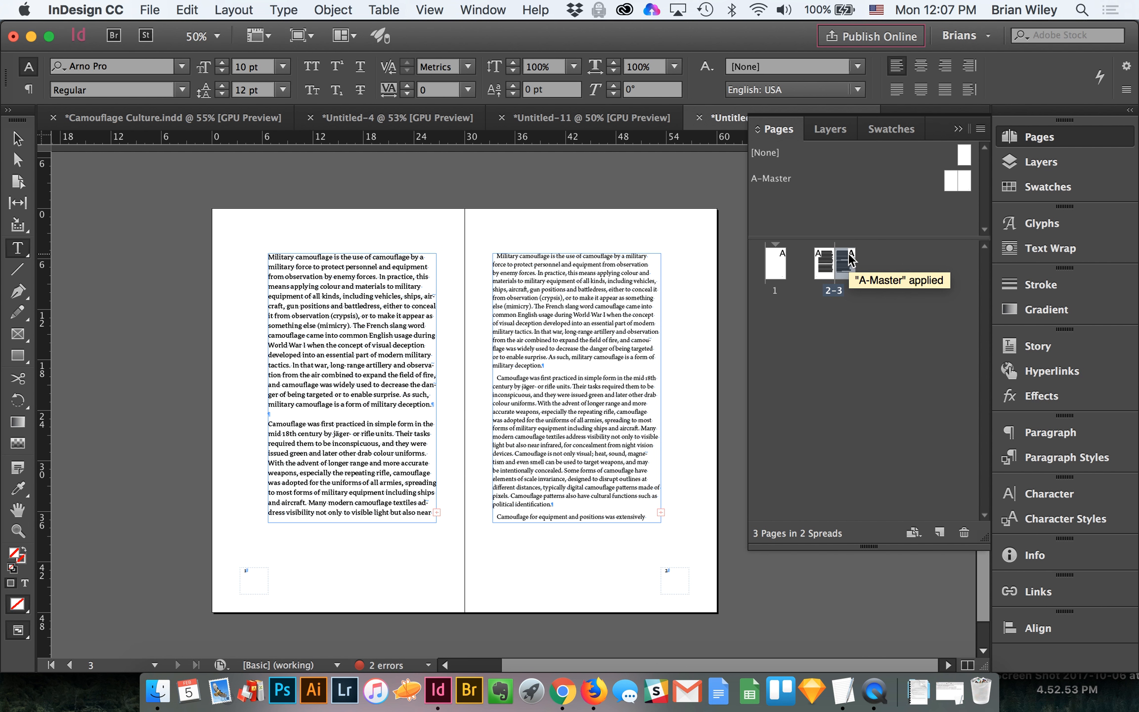
click(939, 532)
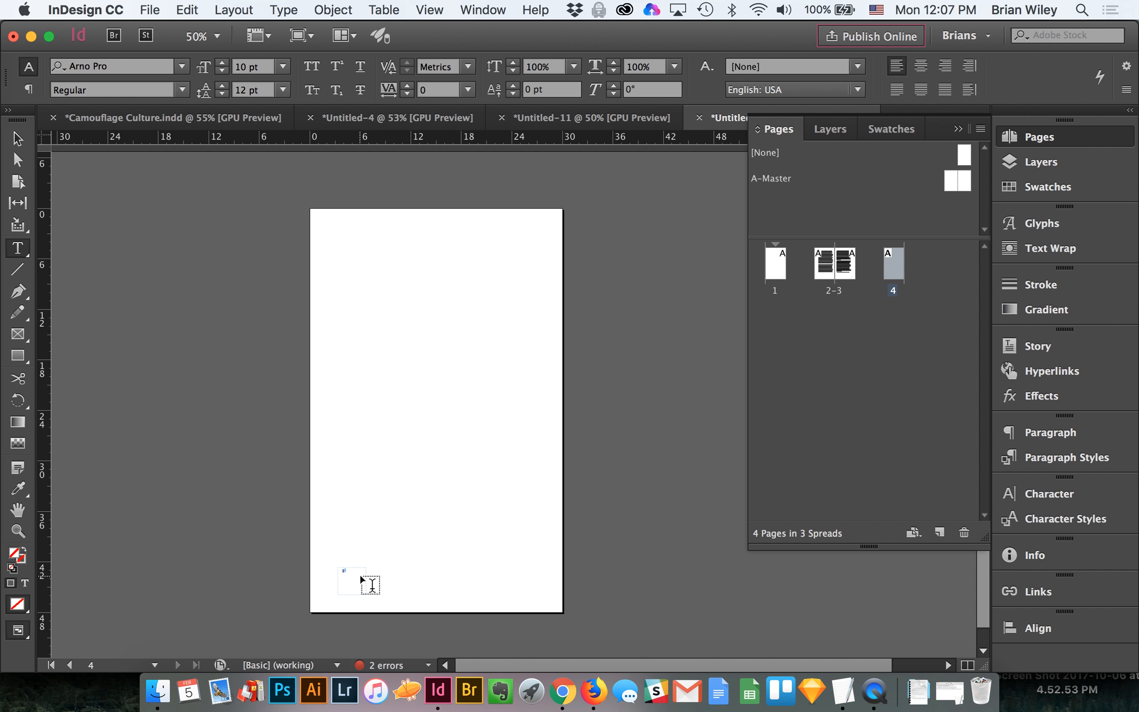
click(939, 532)
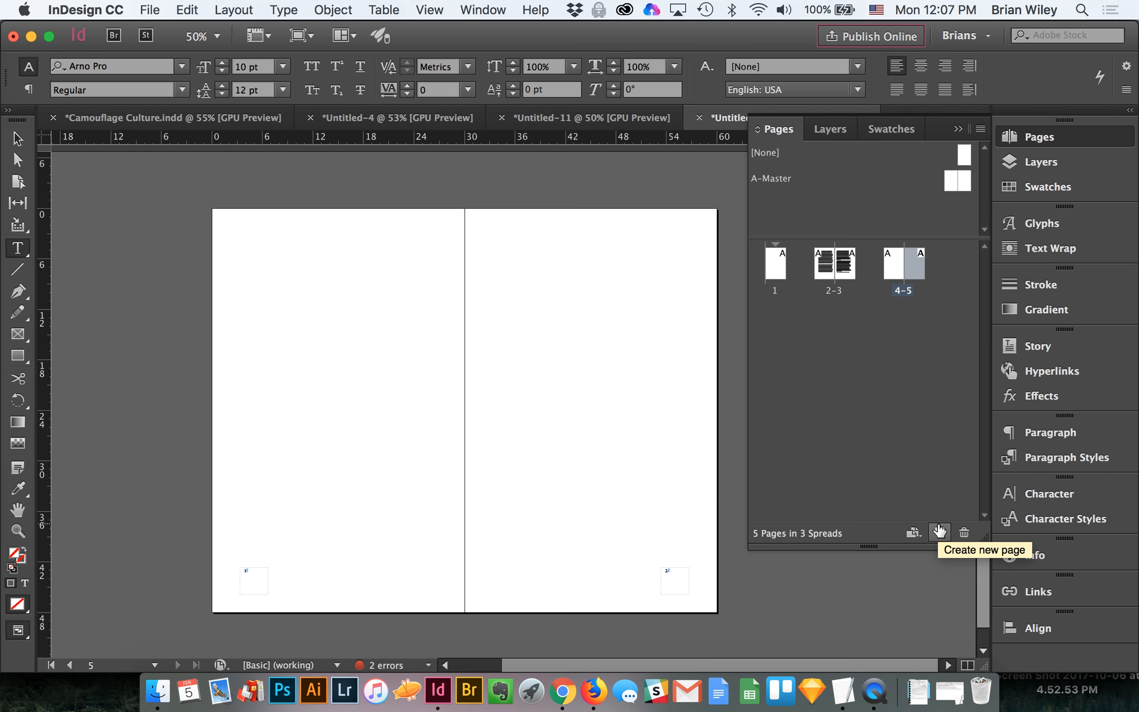
key(super+z)
key(super+z)
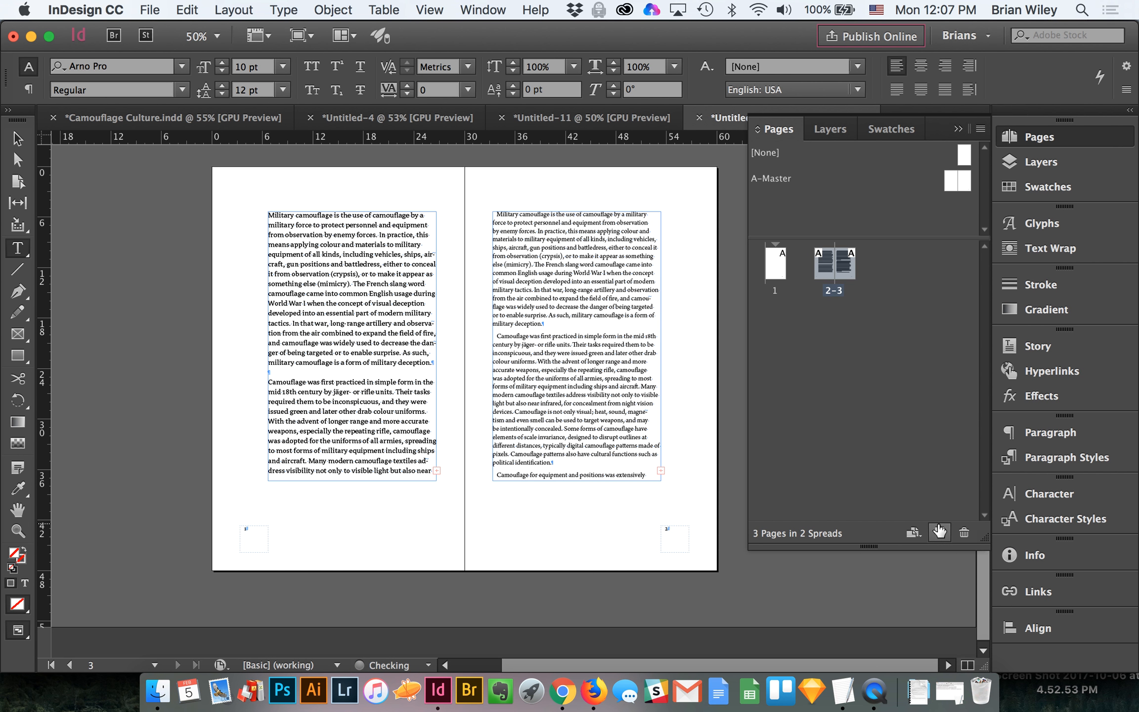
Delete the typed numbers 1 and 2 from both text frames on the A-Master spread.
double_click(949, 181)
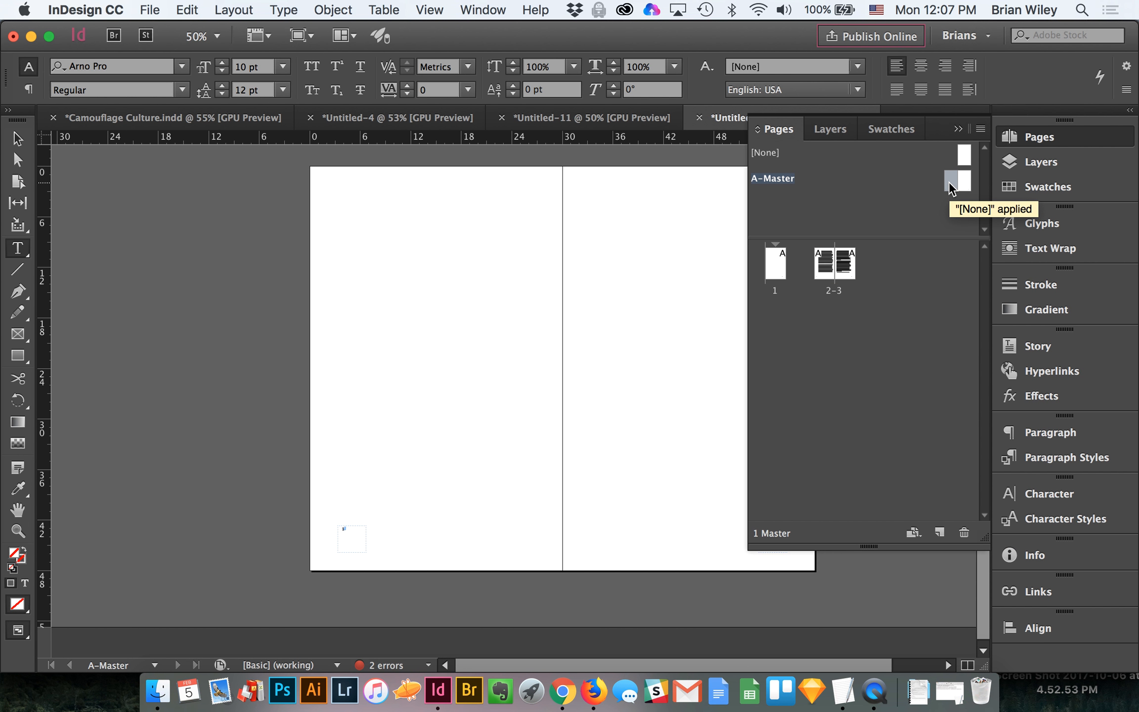
click(354, 534)
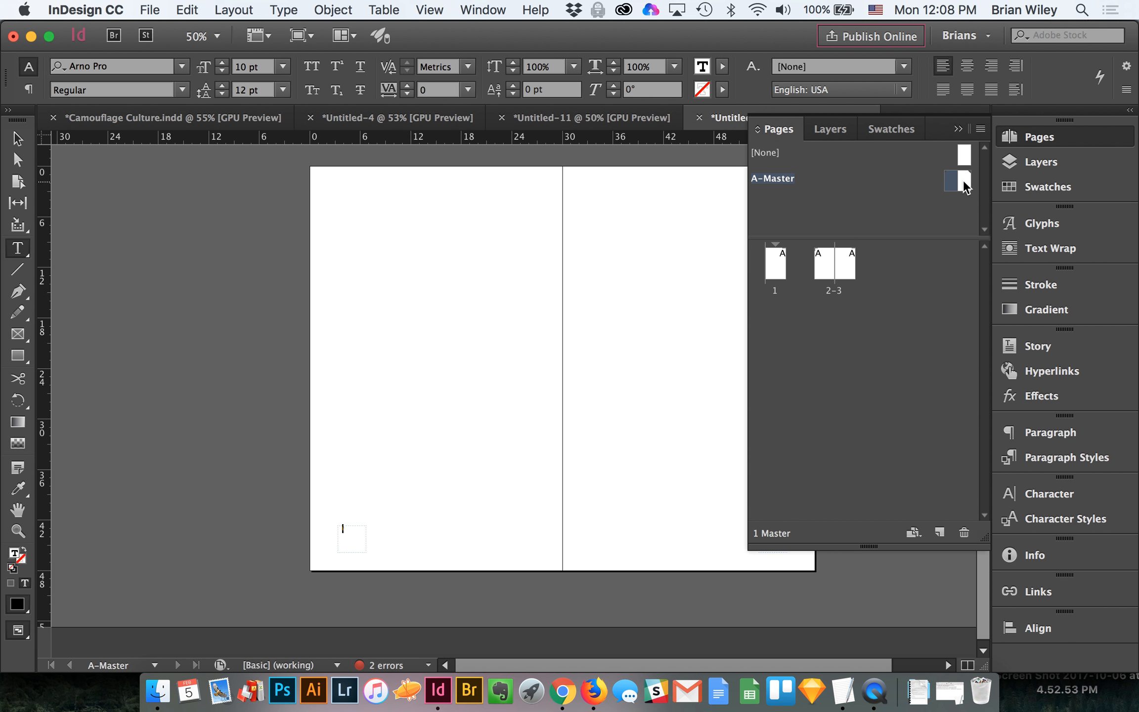
scroll(334, 524, right, 3)
scroll(334, 524, right, 1)
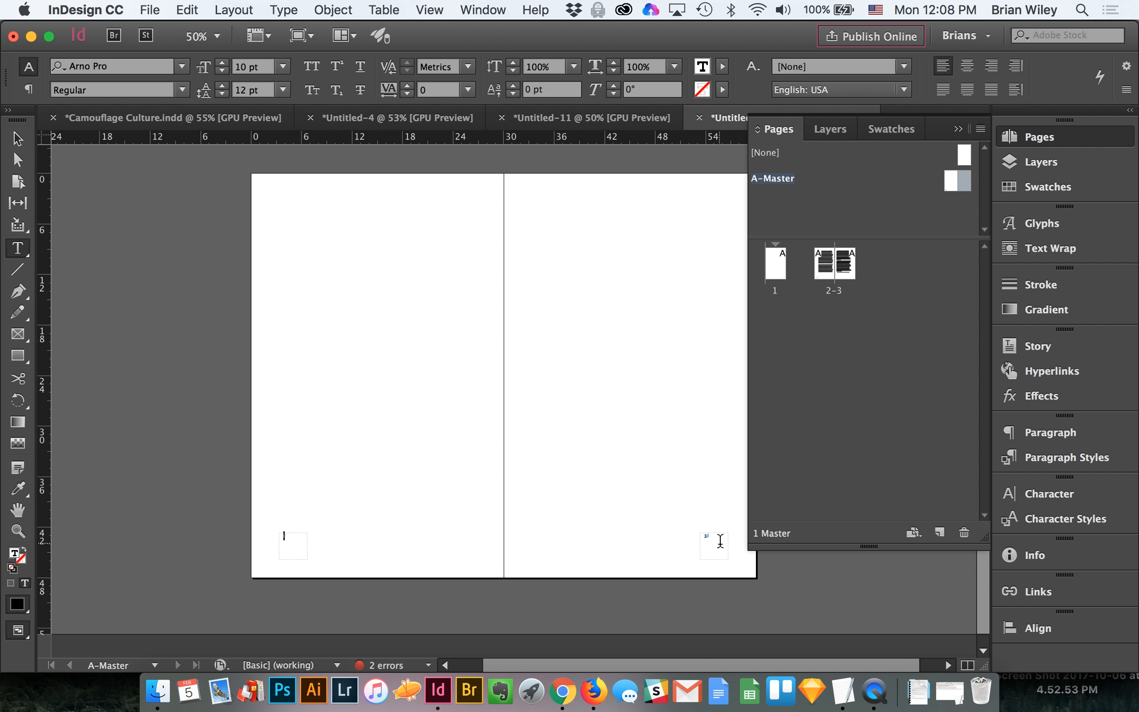
key(BackSpace)
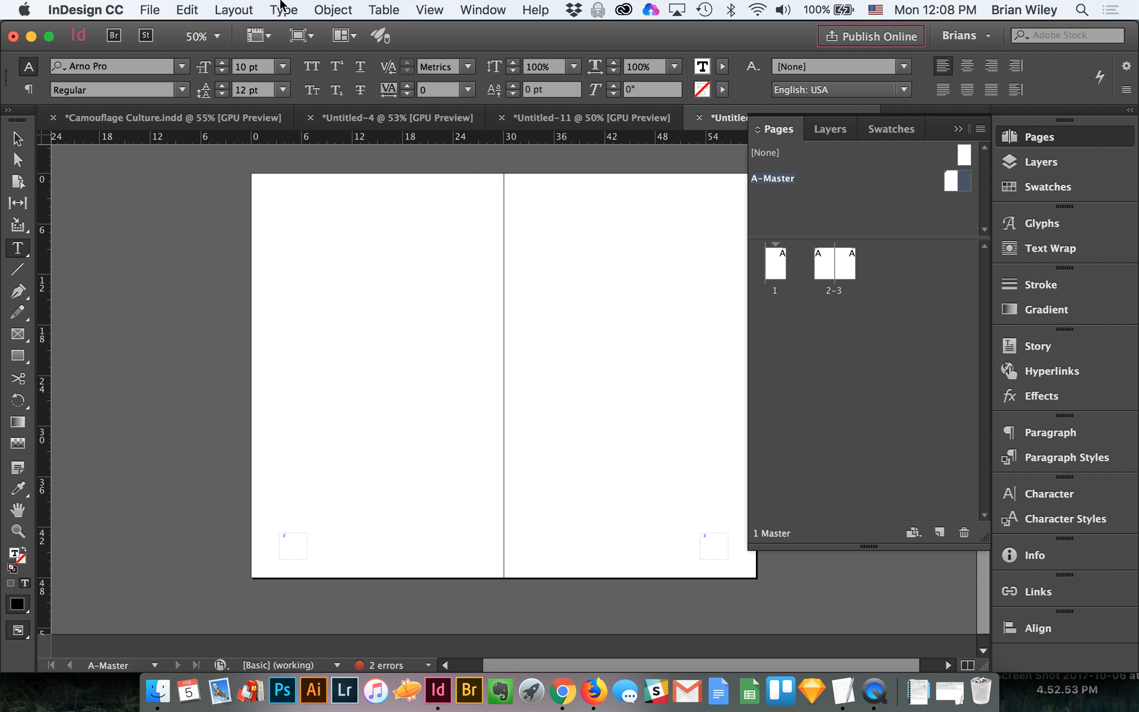
Insert a Current Page Number marker in the left text frame of A-Master.
click(280, 9)
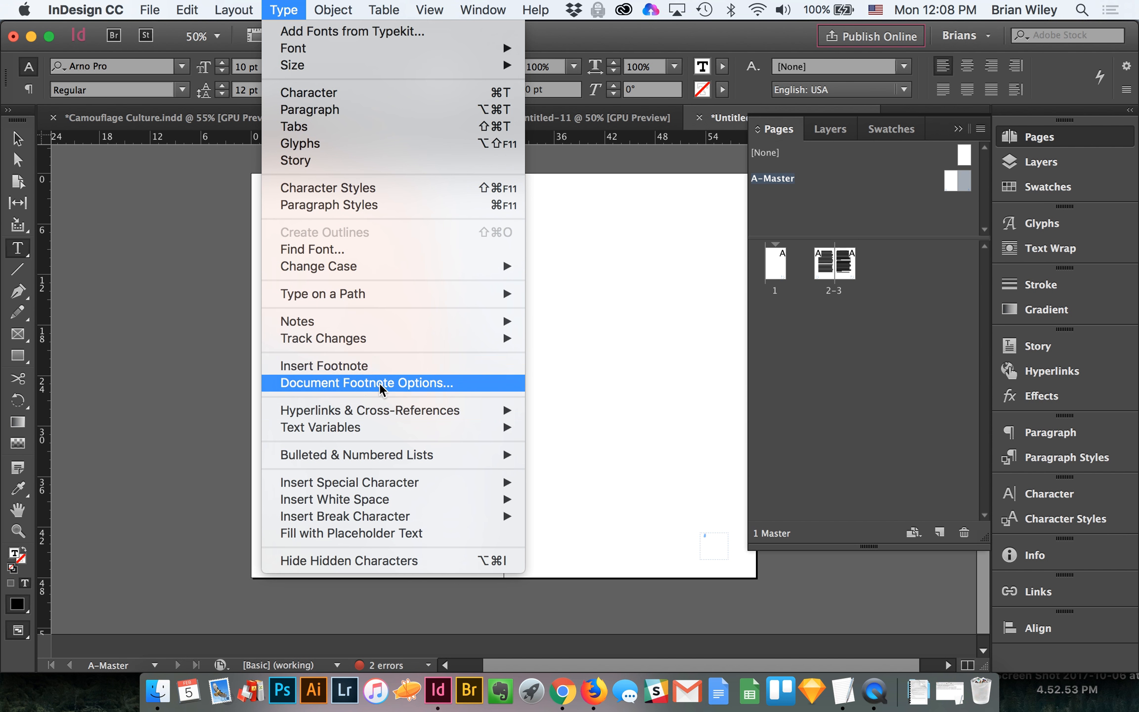
mouse_move(382, 487)
mouse_move(574, 500)
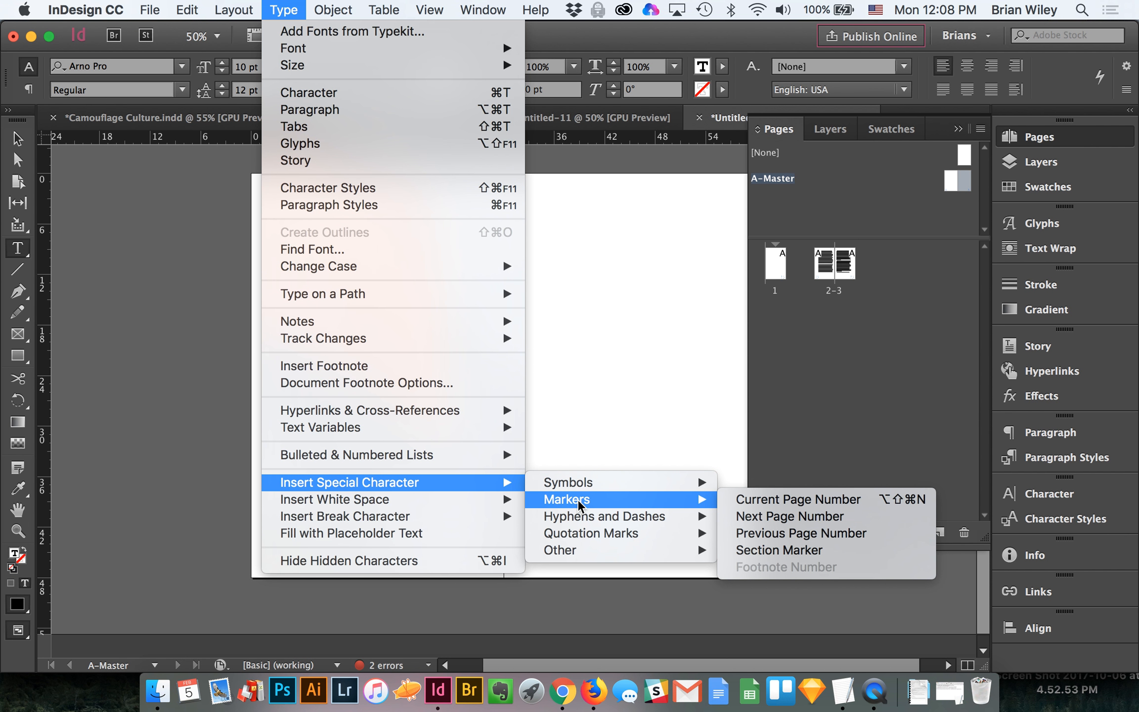
click(822, 499)
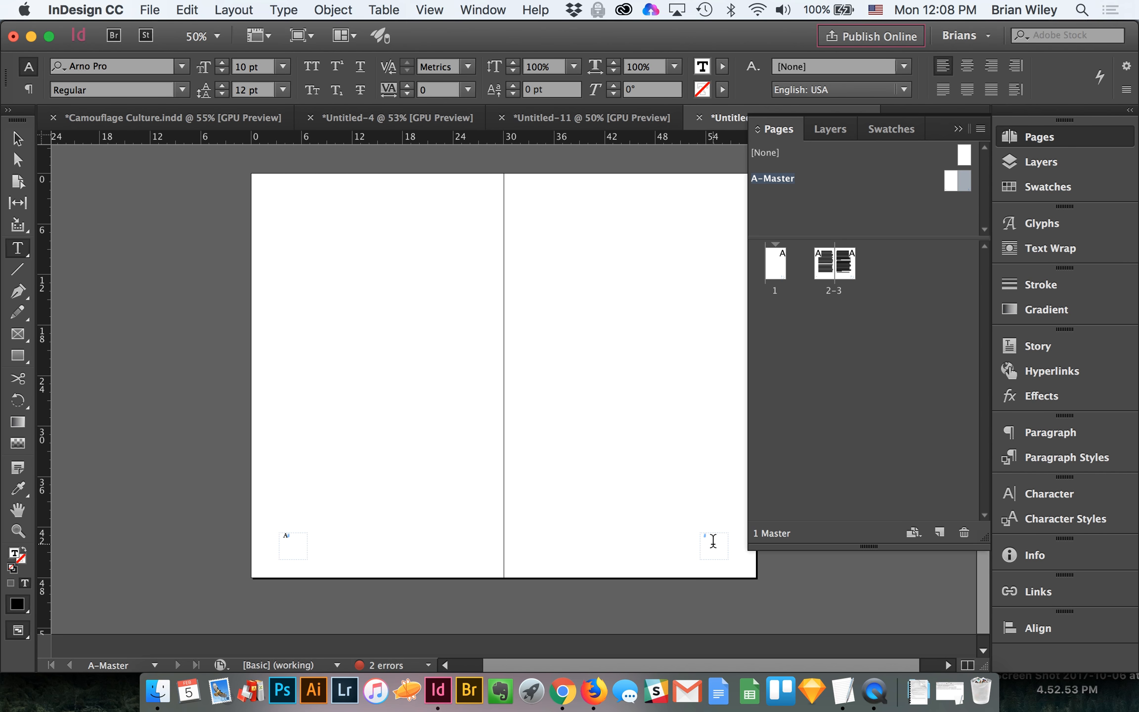
Insert a Current Page Number marker in the right text frame of A-Master.
click(291, 9)
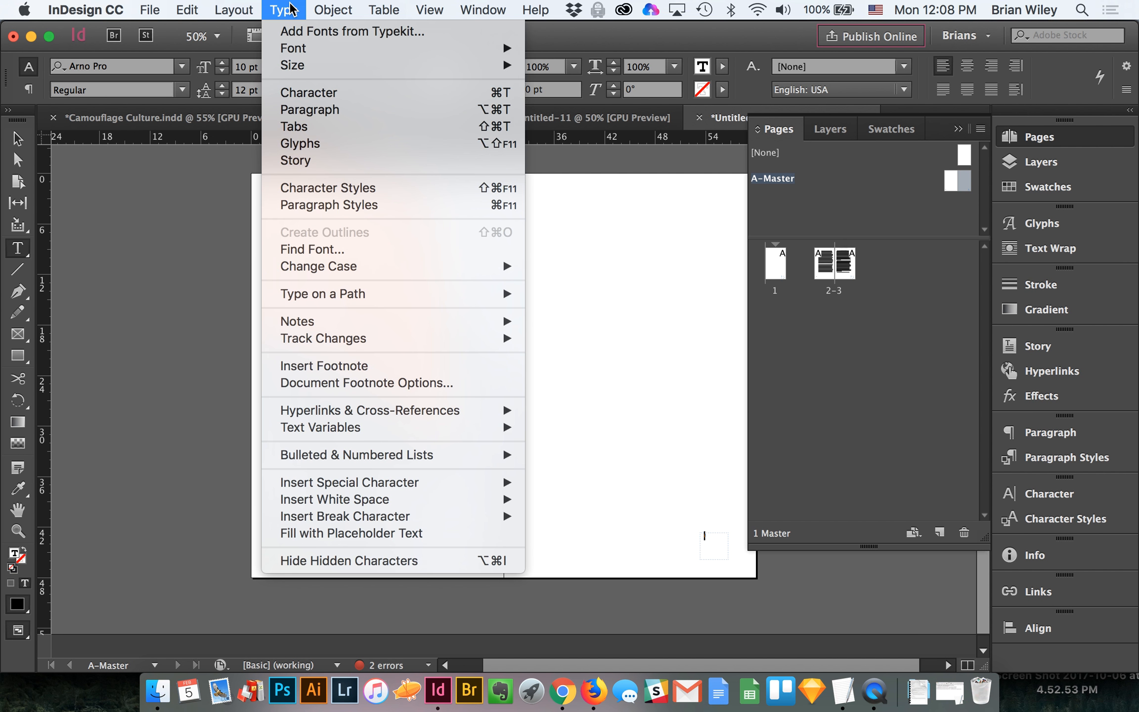
mouse_move(376, 485)
mouse_move(552, 509)
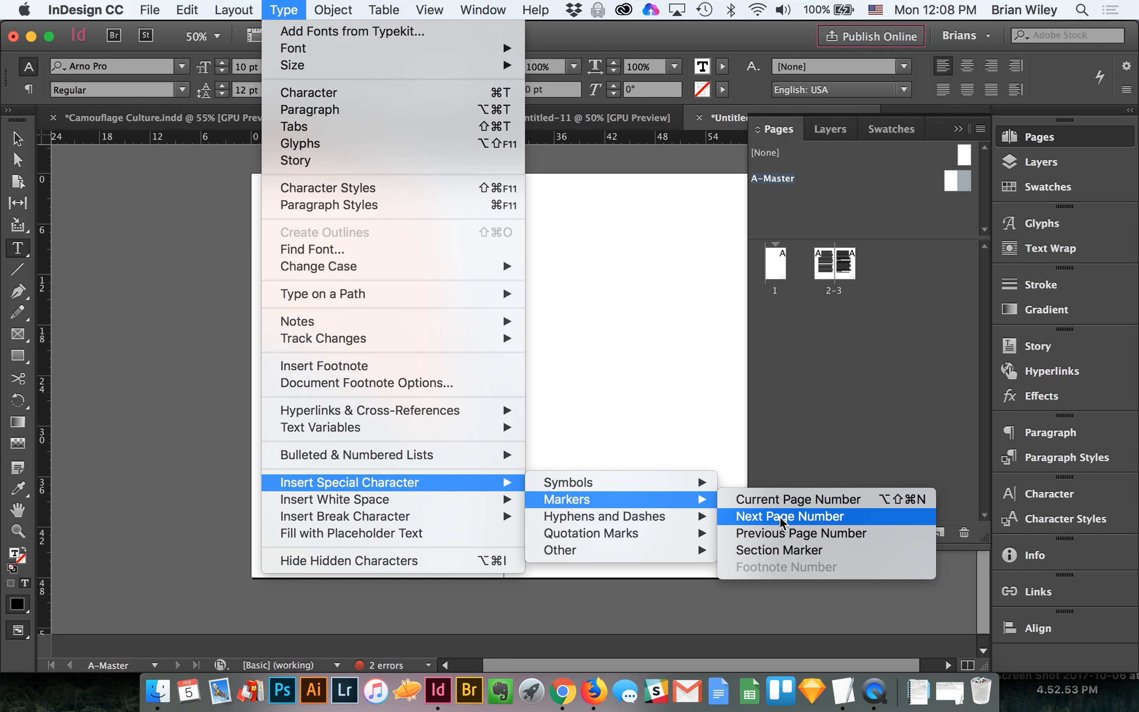
click(763, 500)
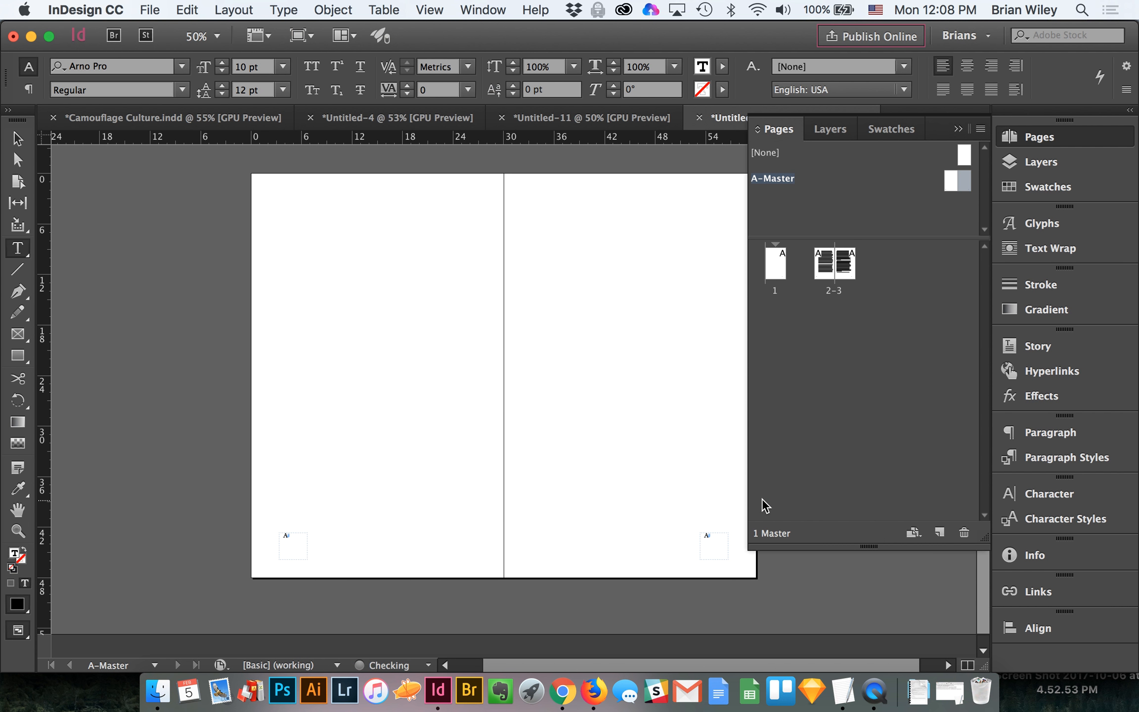
Examine the automatic page numbers at the bottom corners of pages 2-3.
double_click(847, 258)
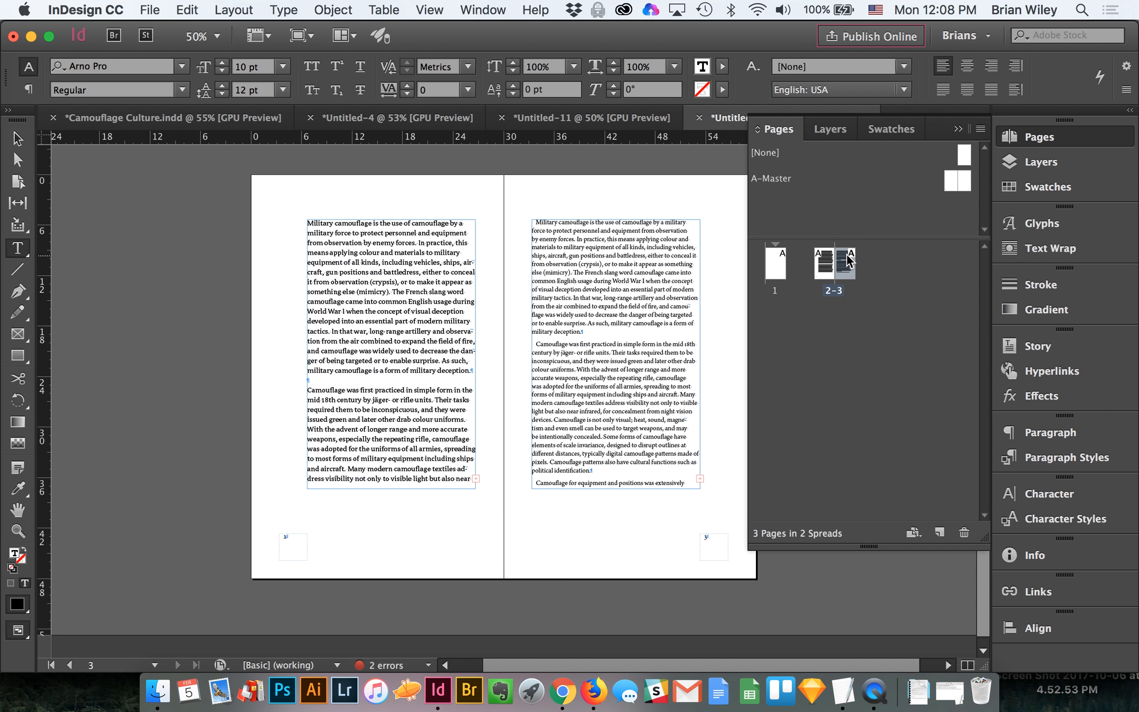
click(18, 143)
key(z)
click(496, 535)
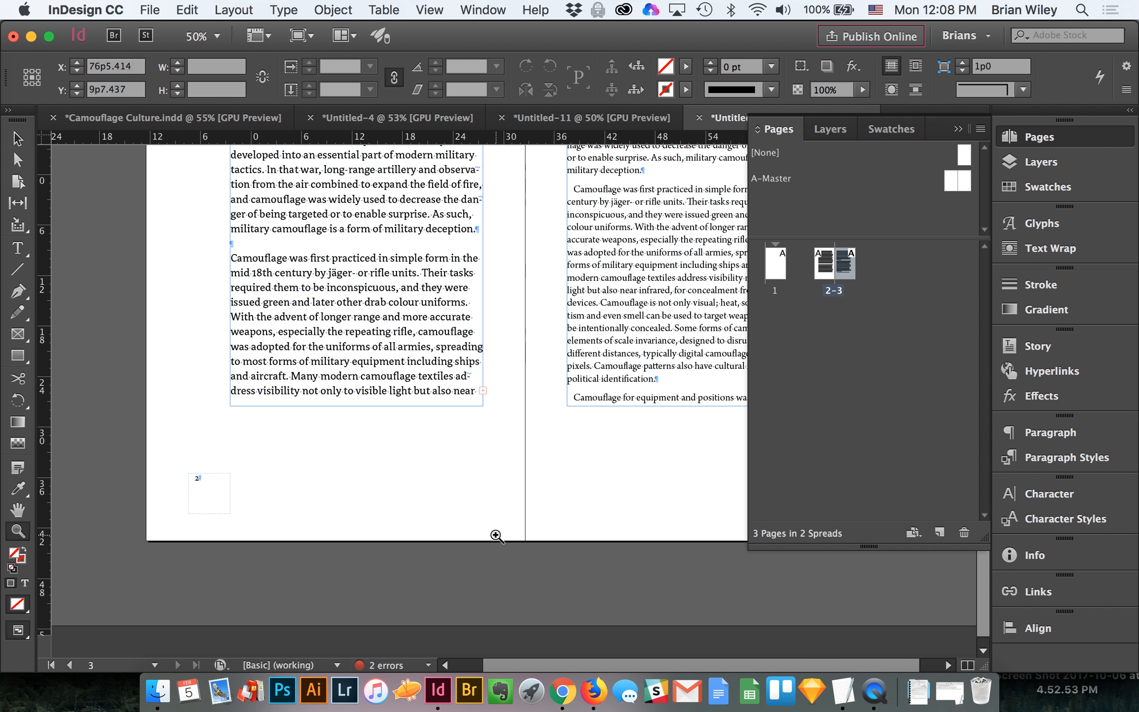
key(space)
drag(592, 491, 338, 468)
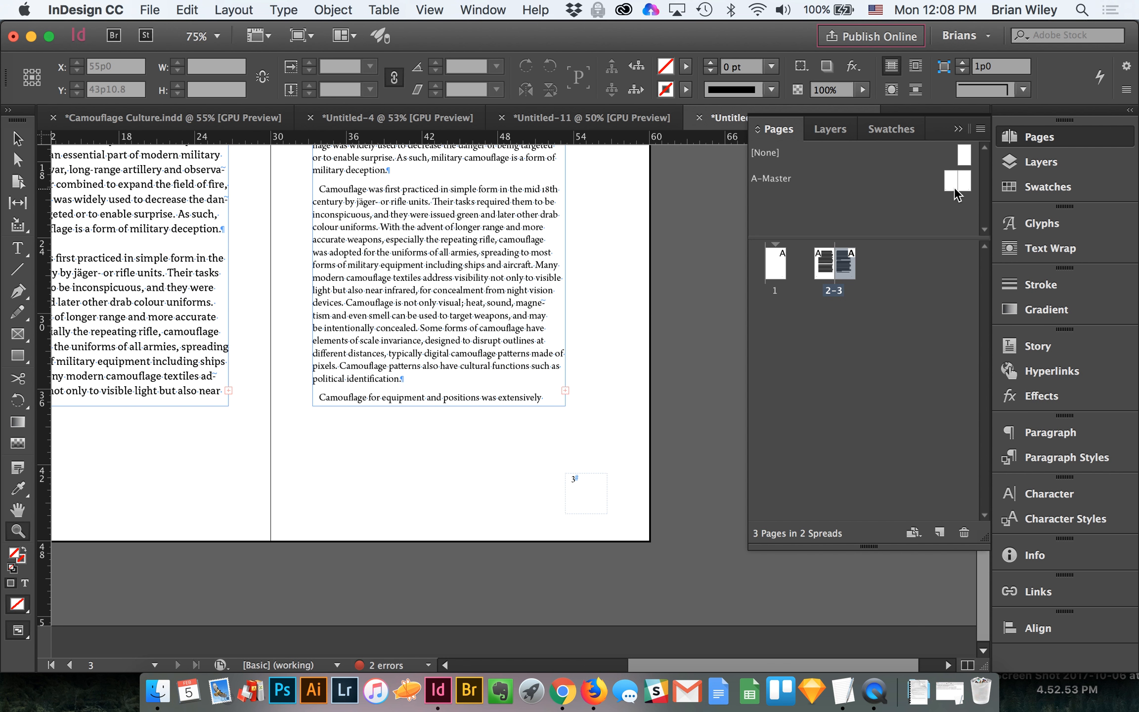
Check which paragraph style is applied to the page number marker on the right page of A-Master.
double_click(966, 181)
key(t)
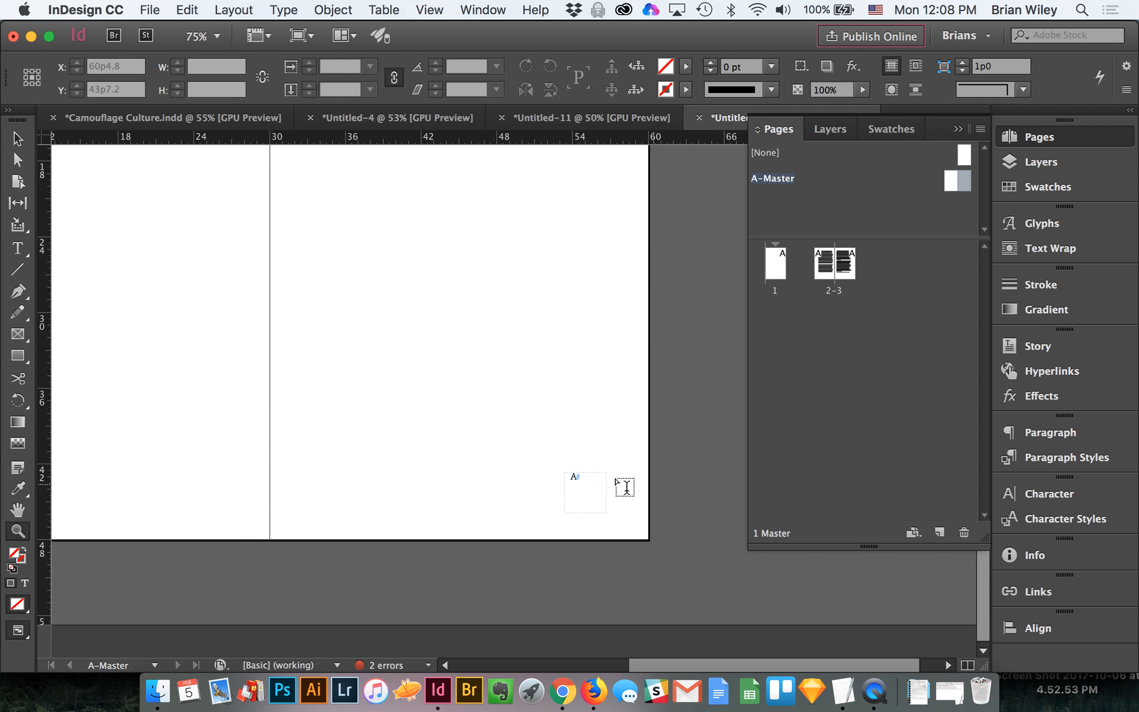
click(583, 476)
drag(584, 476, 555, 484)
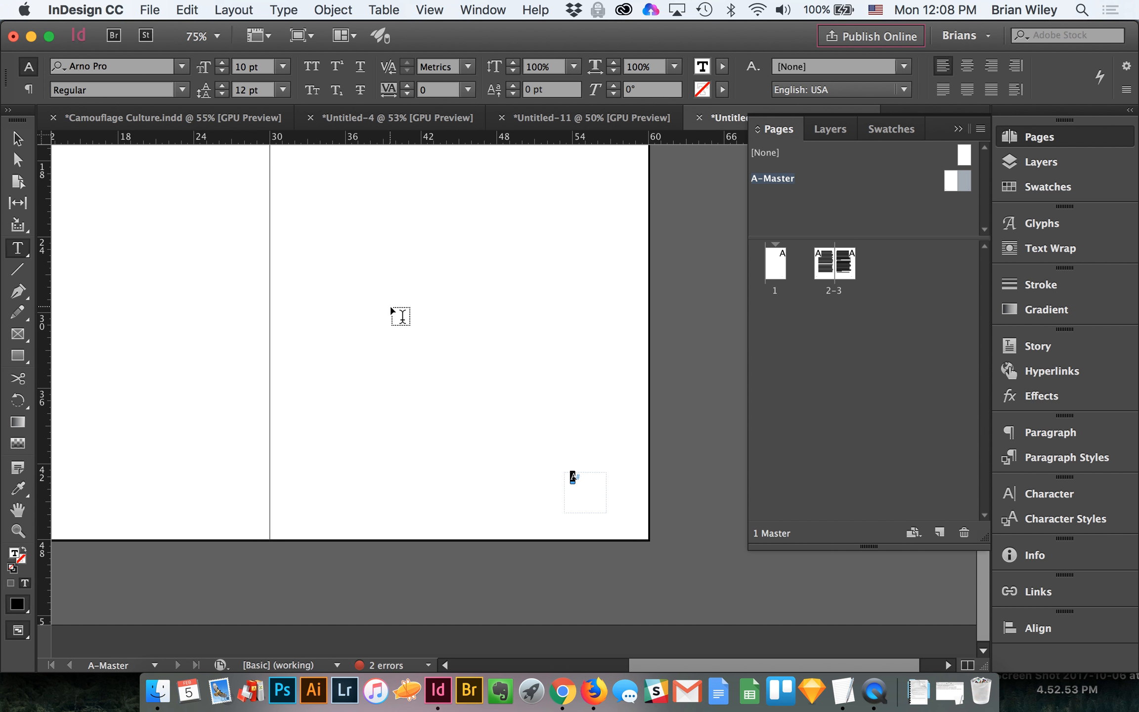
click(1041, 457)
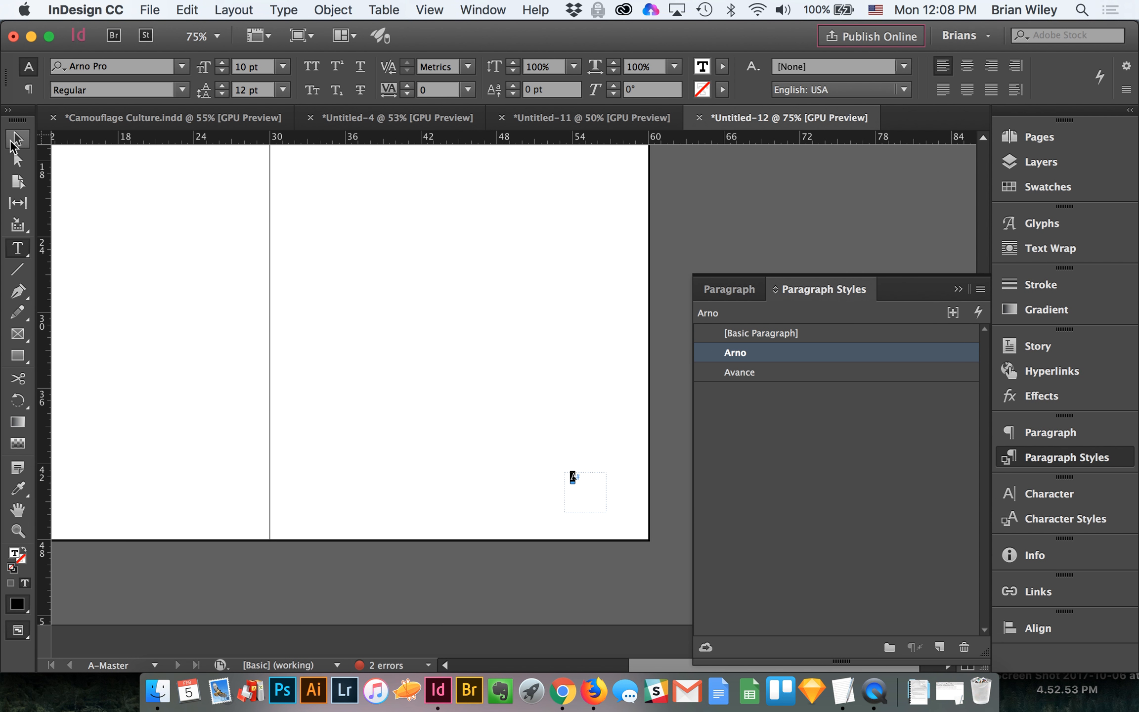
click(10, 141)
click(639, 430)
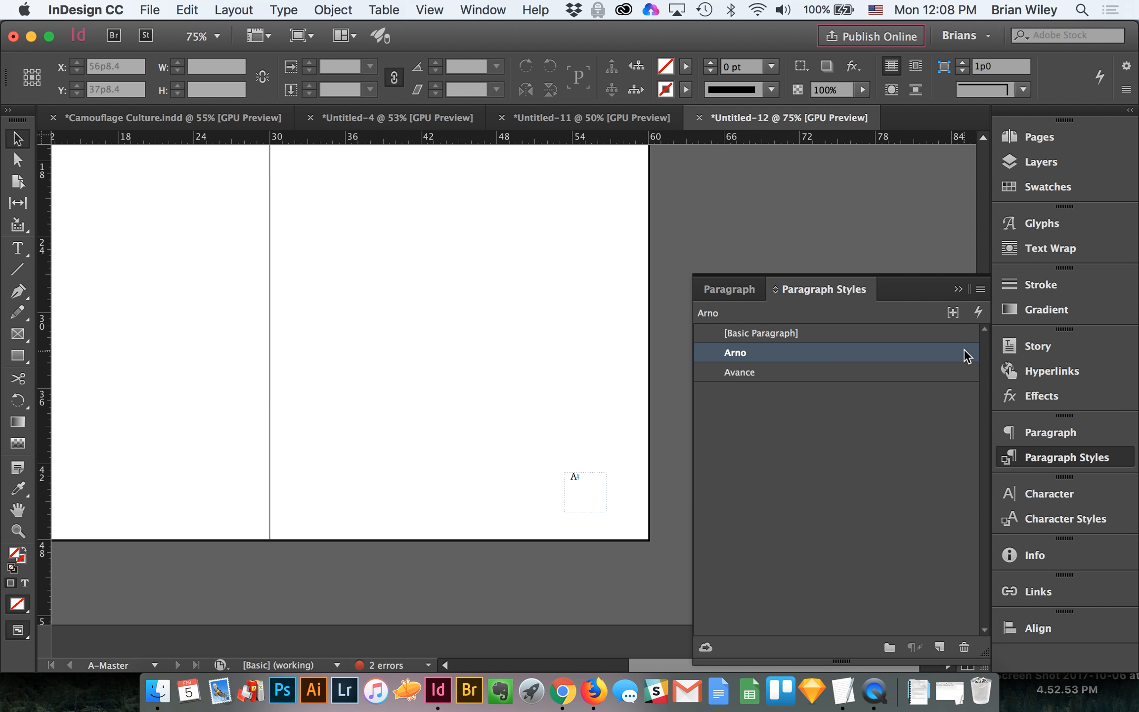
Add four new A-Master pages after page 3.
click(1054, 164)
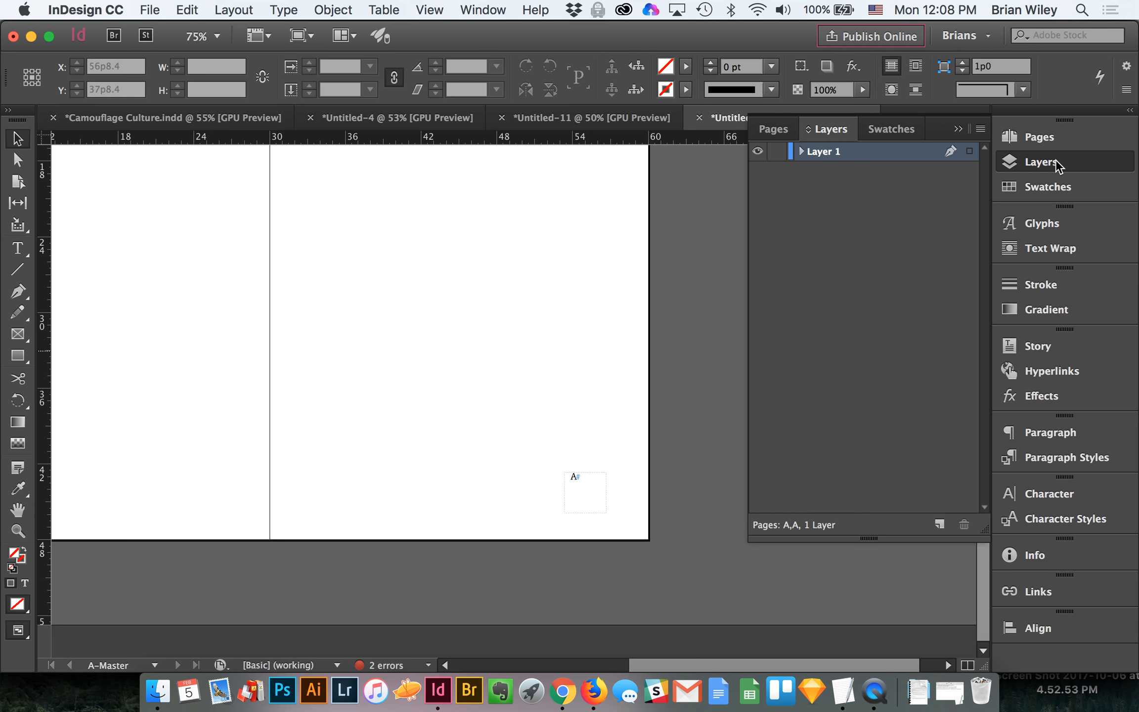
click(1038, 137)
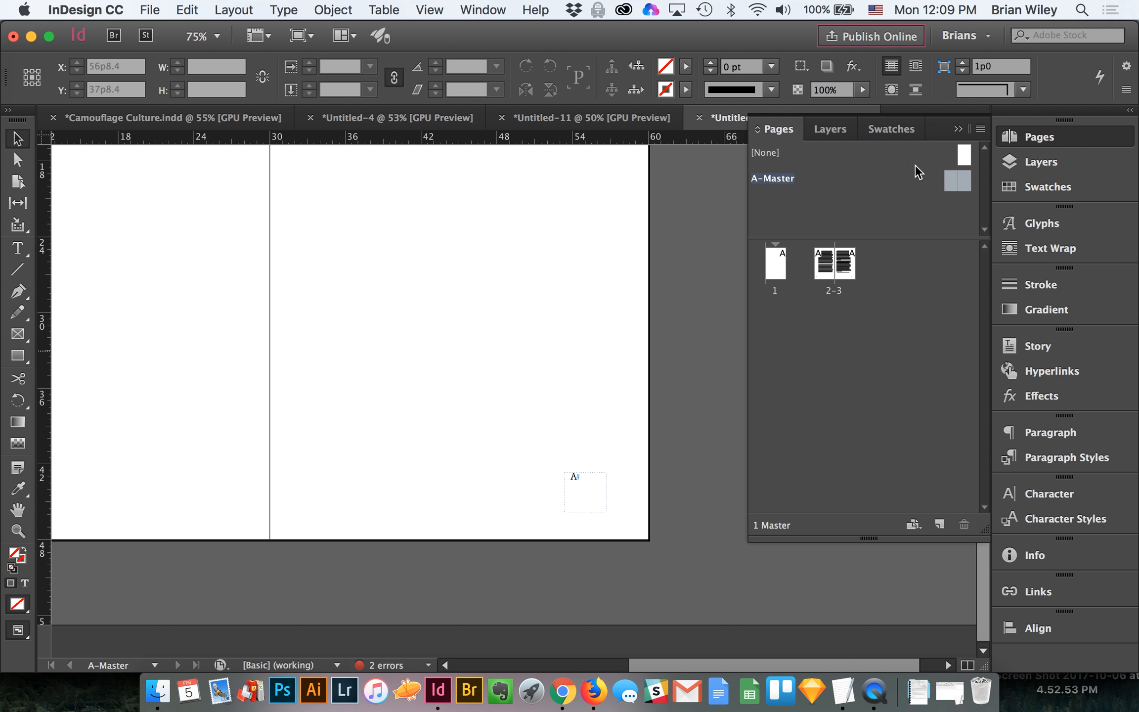
double_click(843, 270)
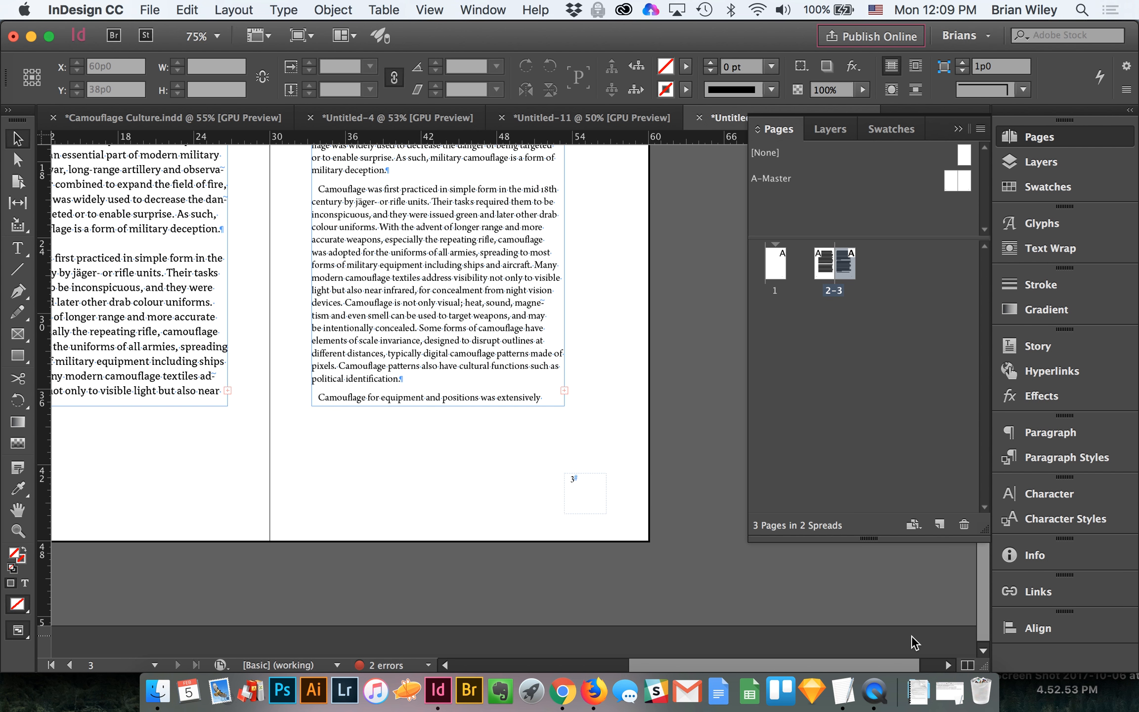
click(938, 525)
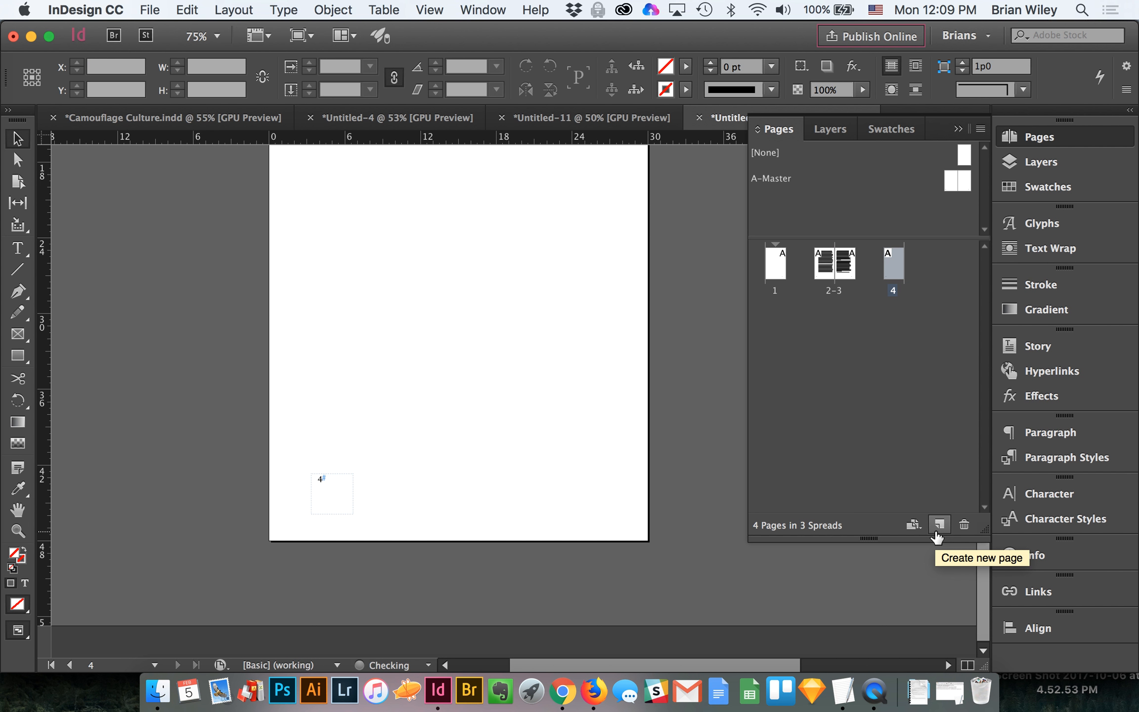
click(937, 529)
click(937, 529)
click(937, 529)
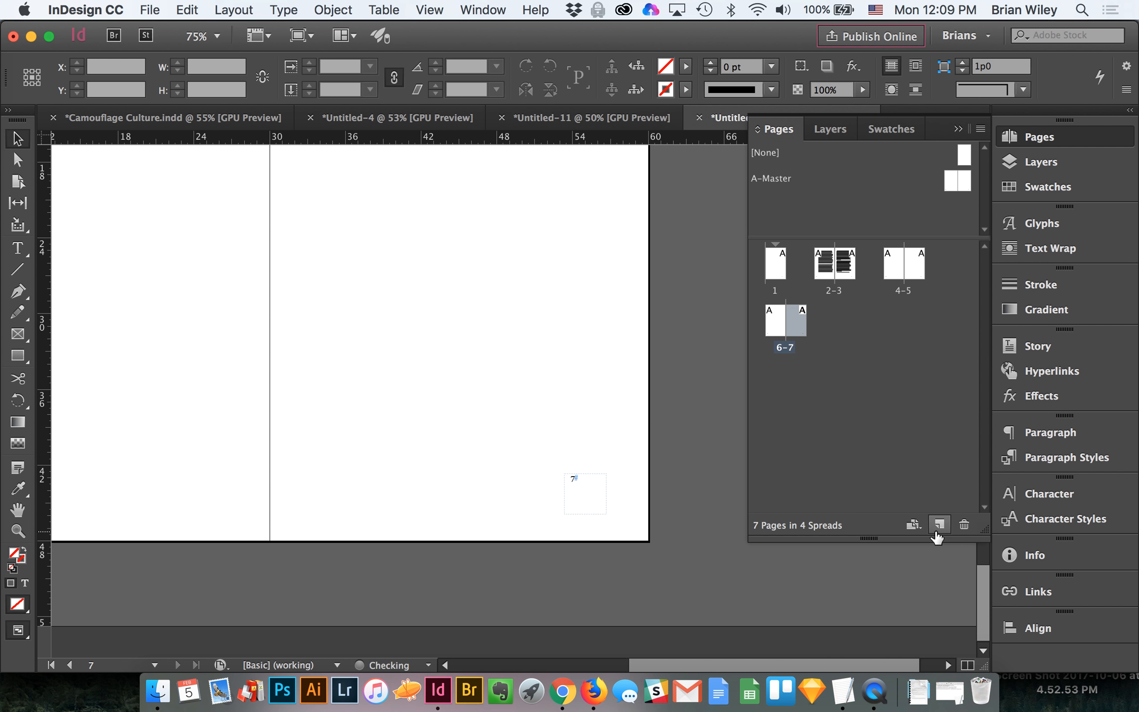
Insert one page based on A-Master after page 4.
shift+click(886, 275)
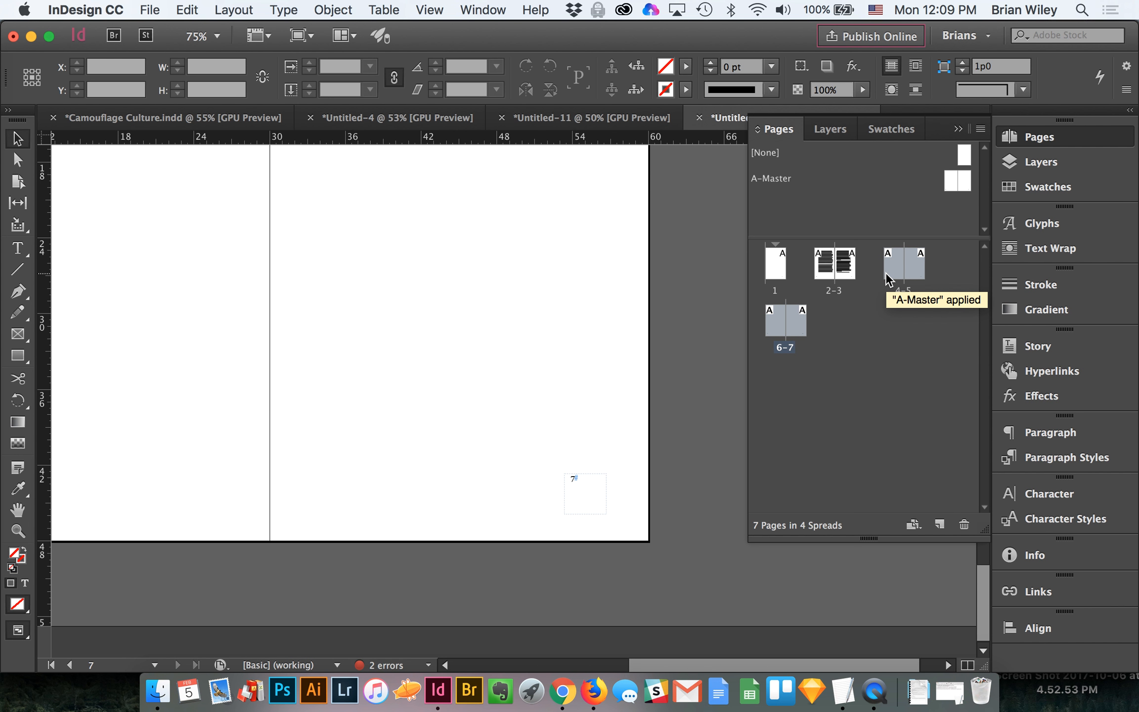
click(896, 426)
right_click(895, 261)
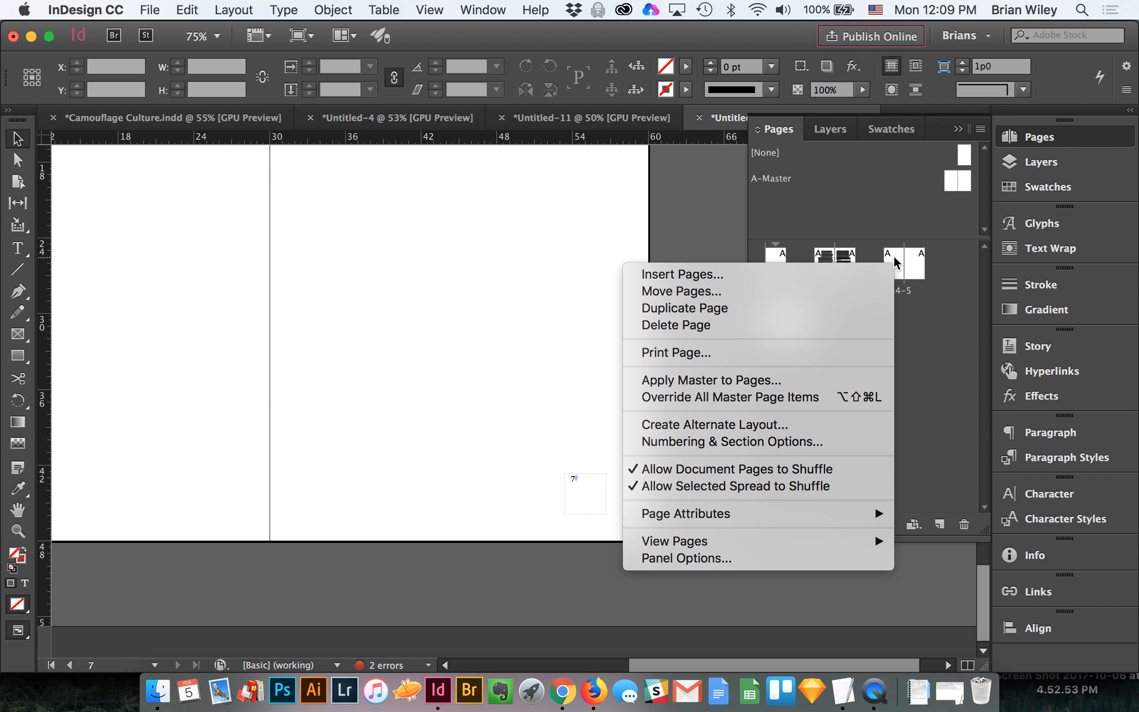
click(791, 273)
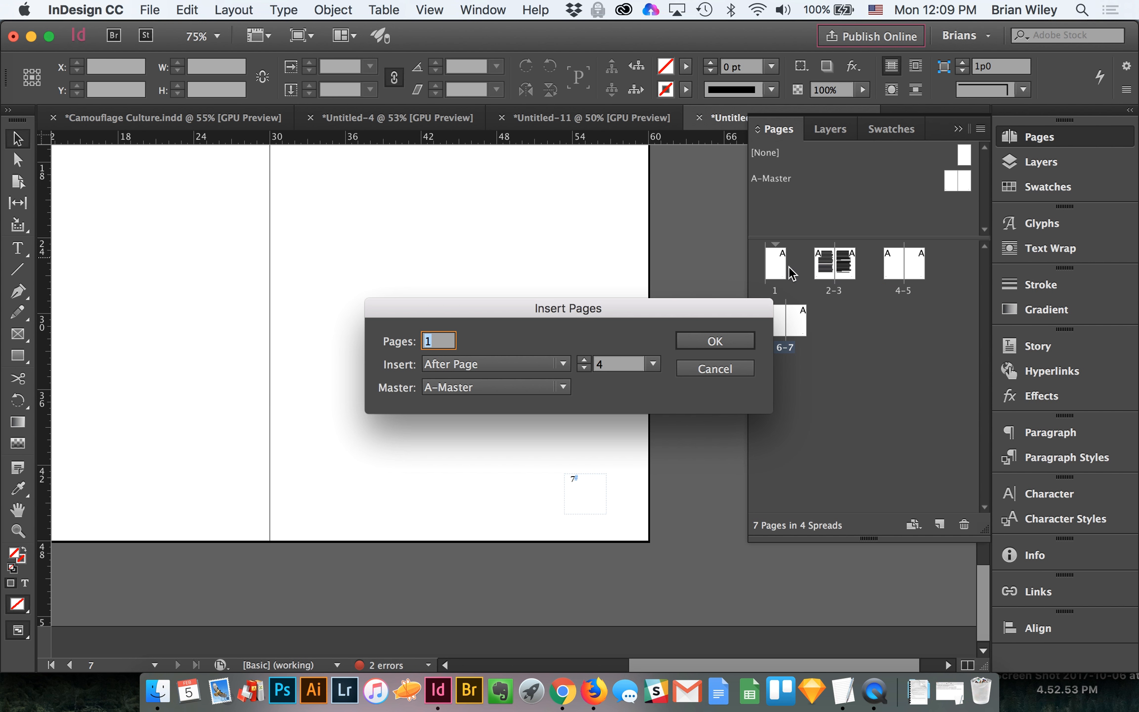
click(732, 341)
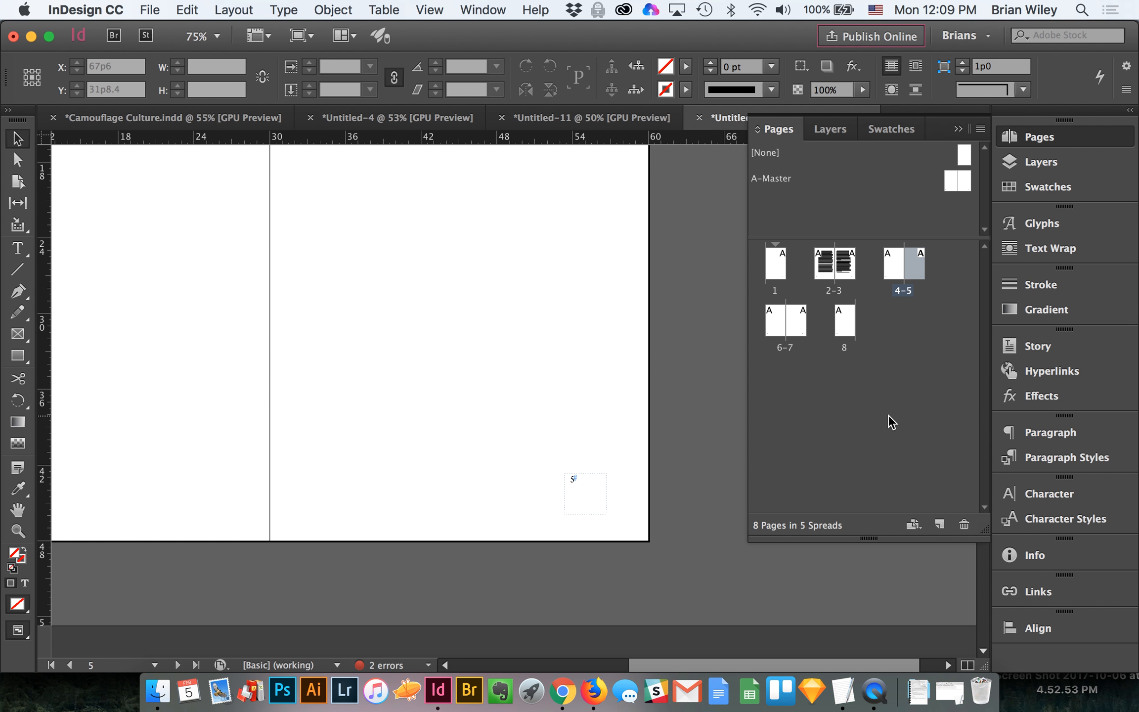
View the page number on page 8, and delete pages 4 through 8.
double_click(844, 326)
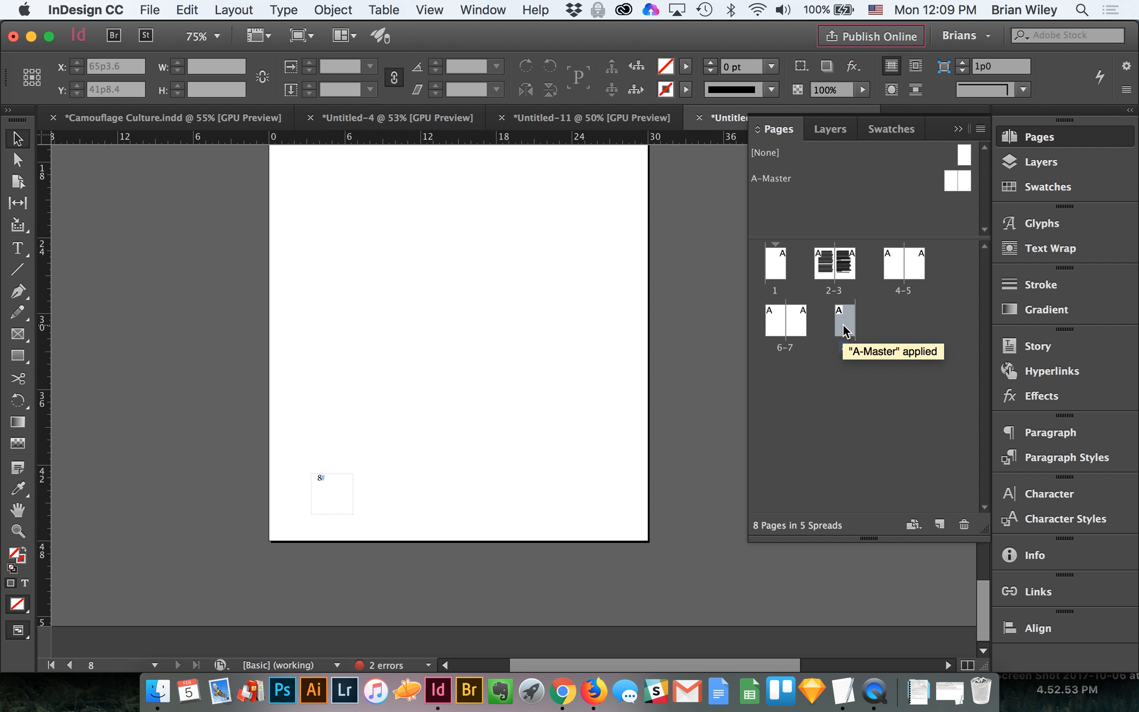
shift+click(897, 257)
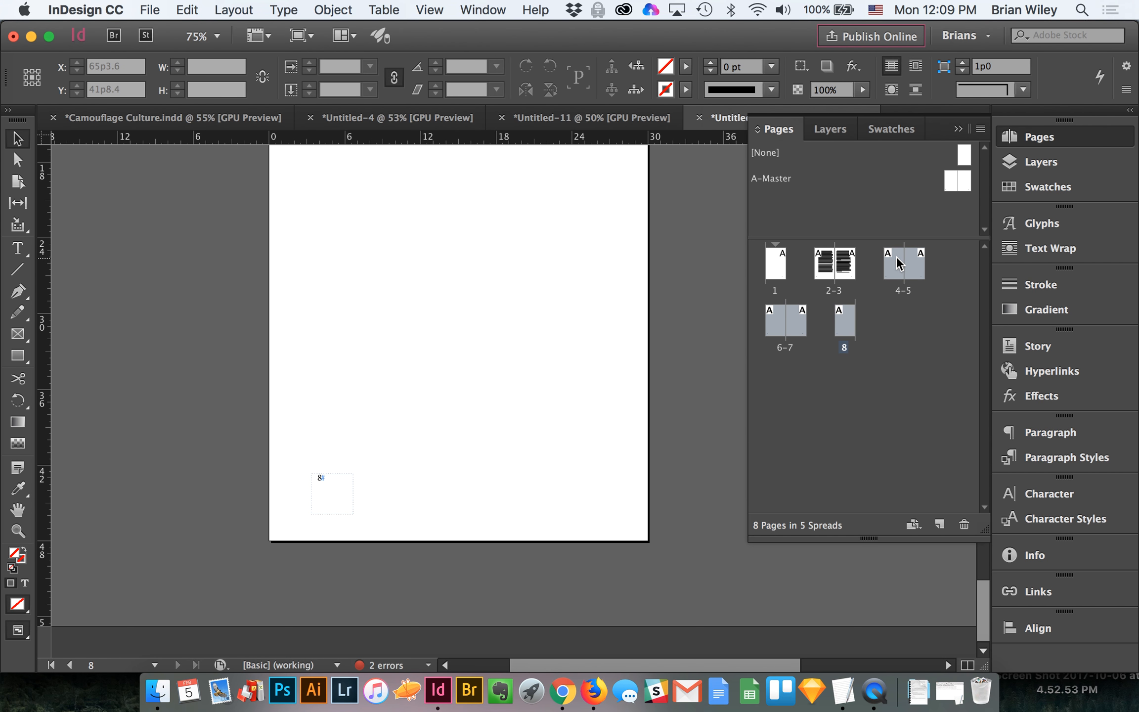
click(963, 526)
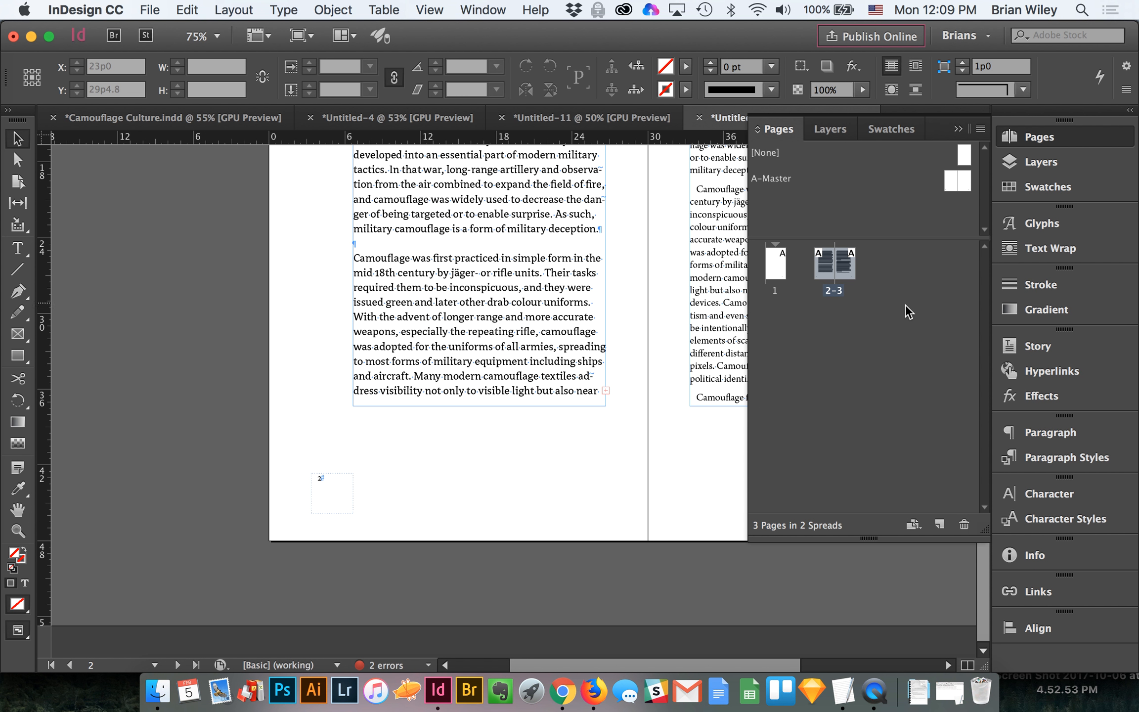
Delete the page number text frames from both pages of the A-Master spread.
double_click(962, 182)
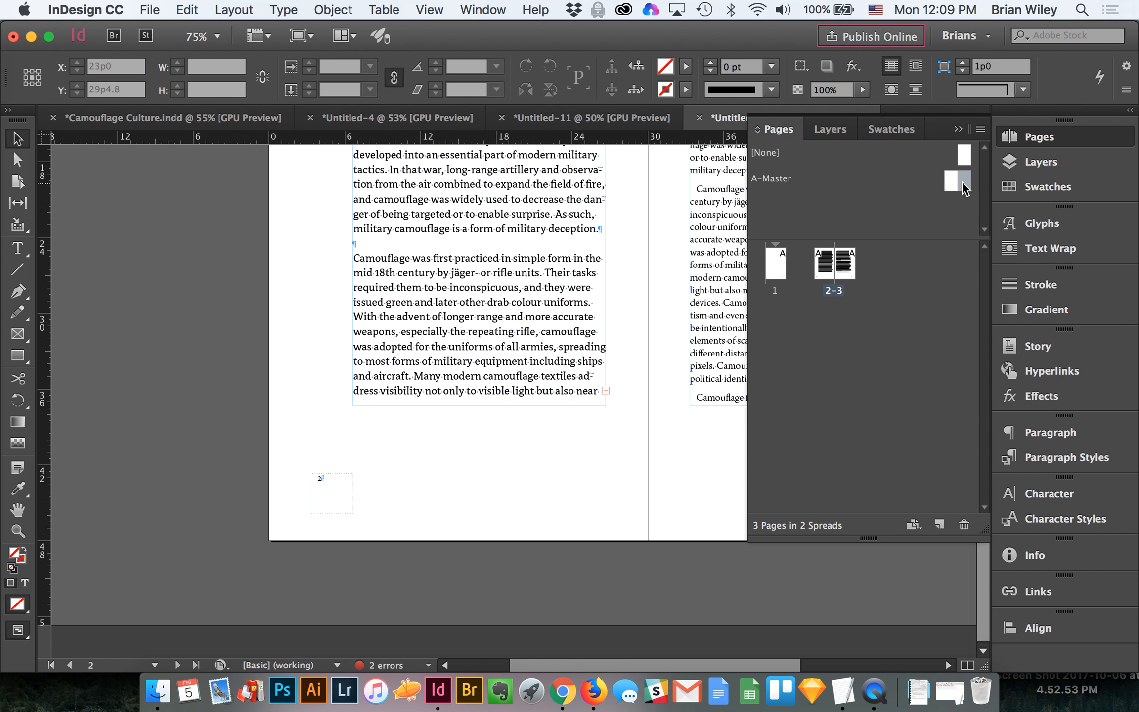
click(590, 513)
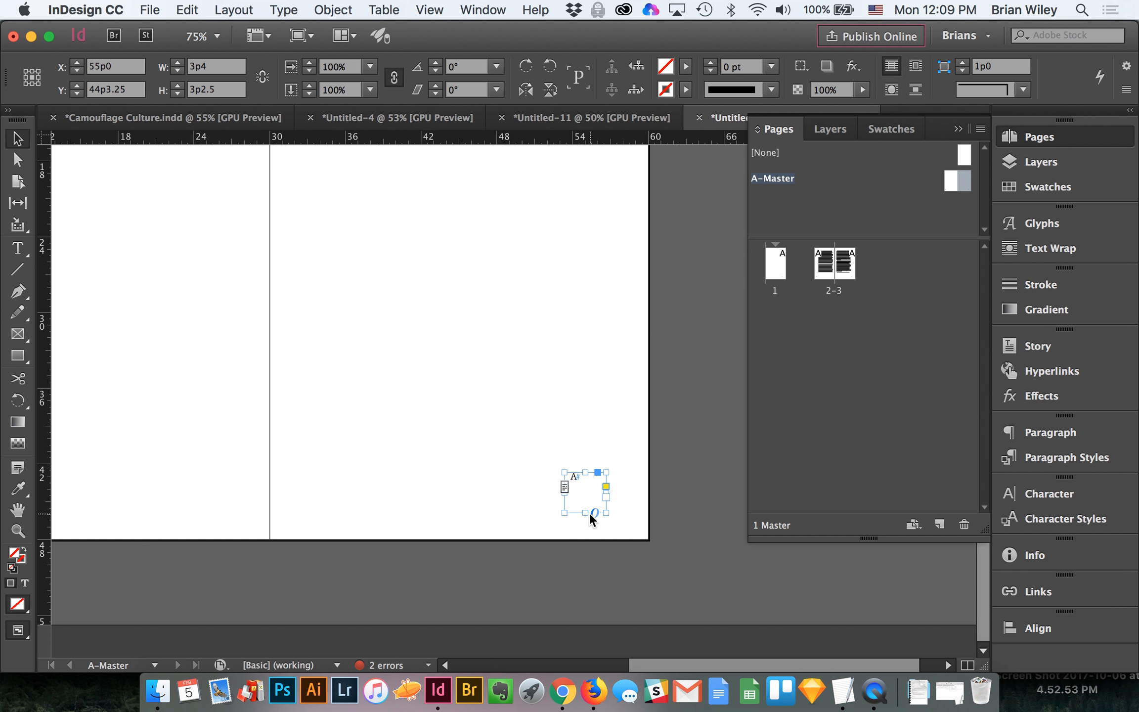
key(Delete)
click(954, 183)
scroll(280, 385, left, 5)
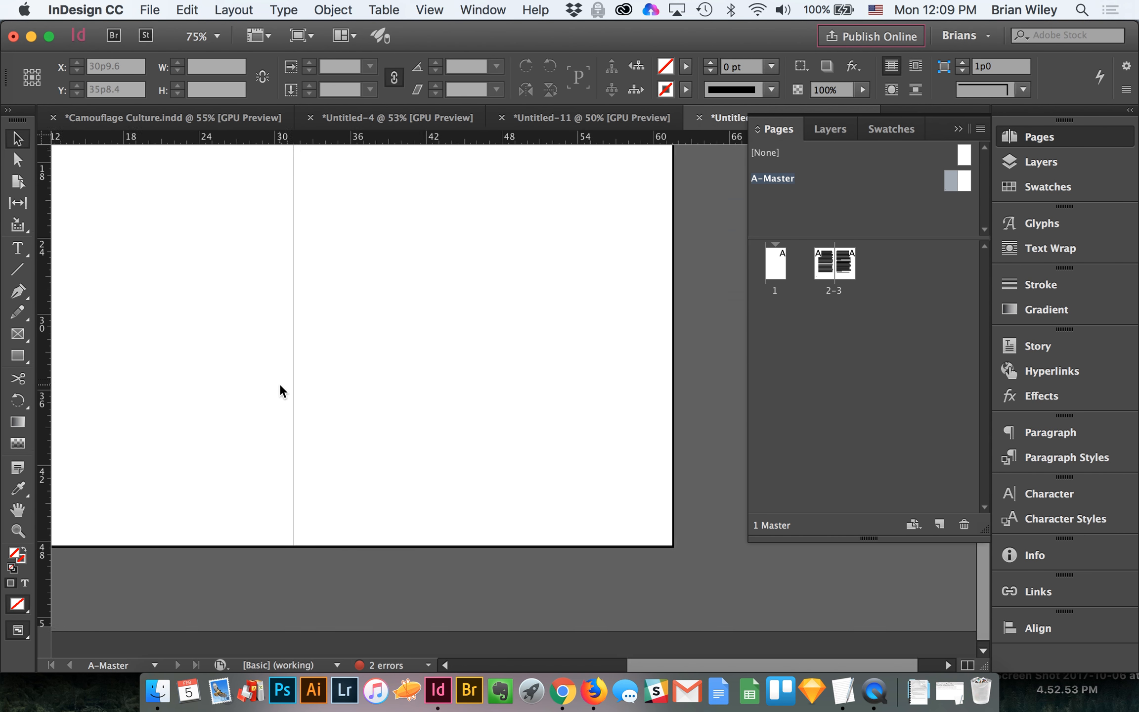
key(Delete)
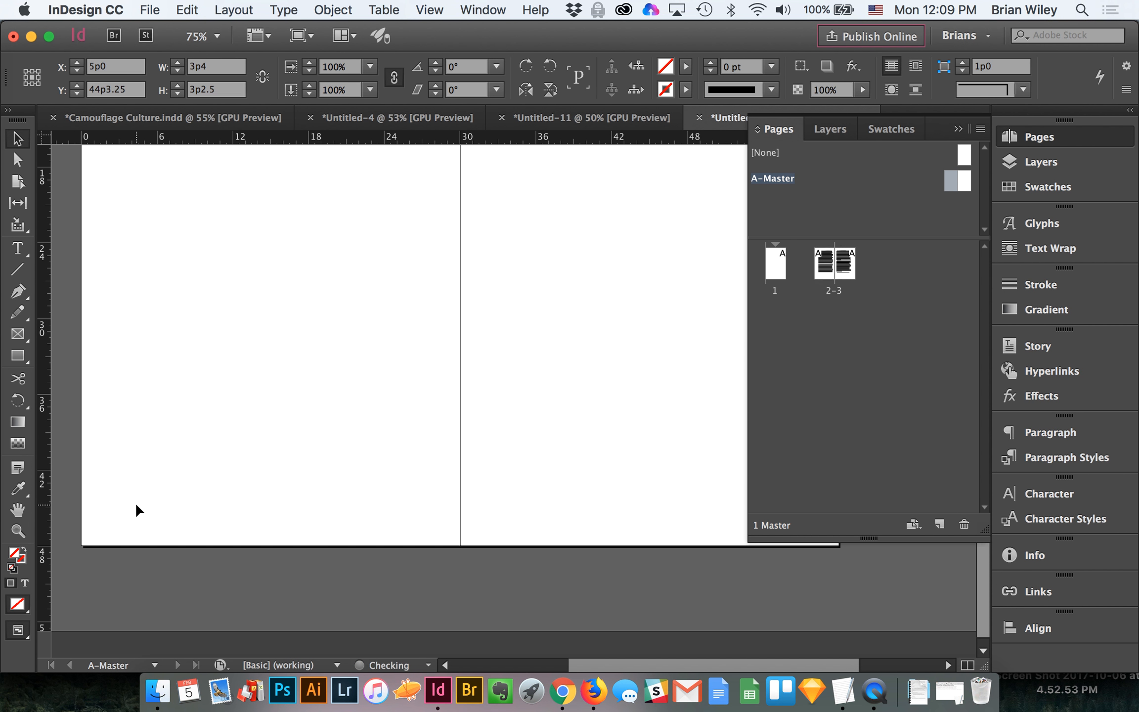
Return to the lower part of the page 2-3 spread and show the layout guides.
double_click(825, 270)
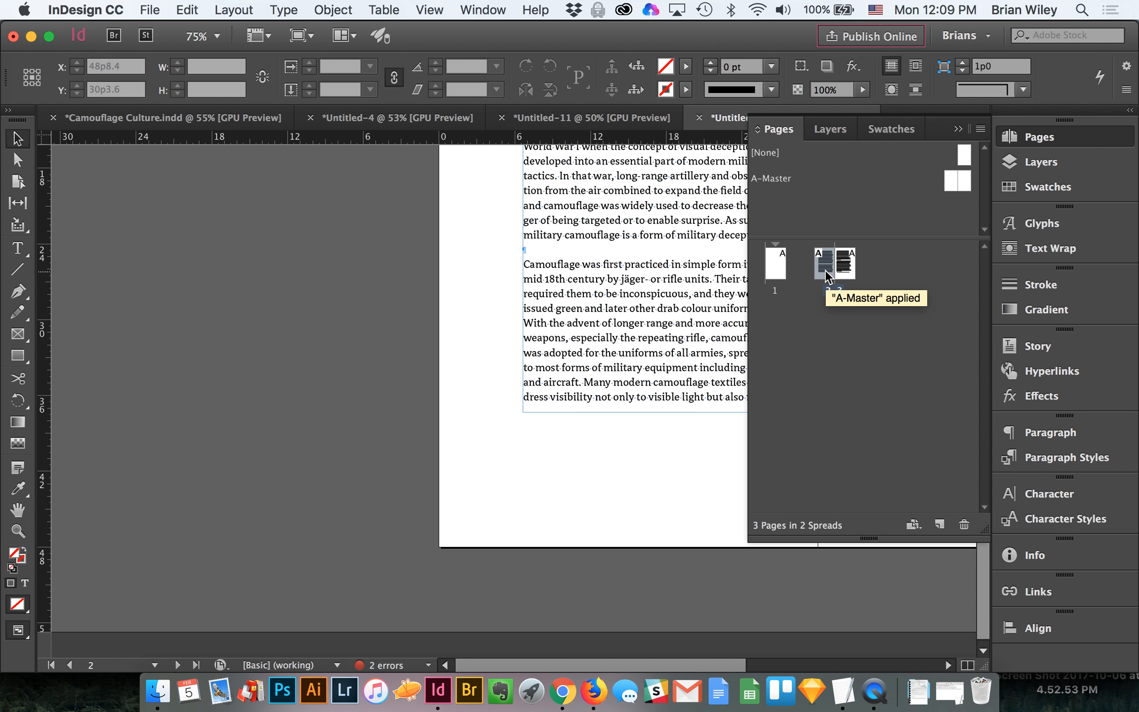
click(848, 274)
double_click(848, 275)
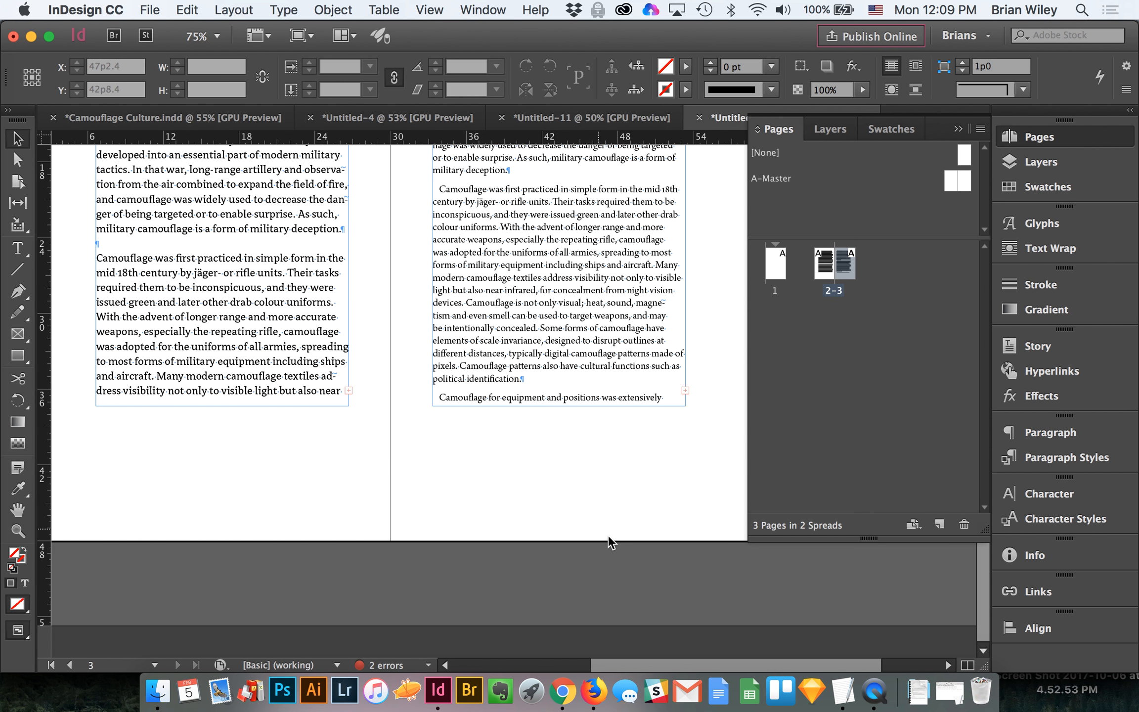
click(17, 248)
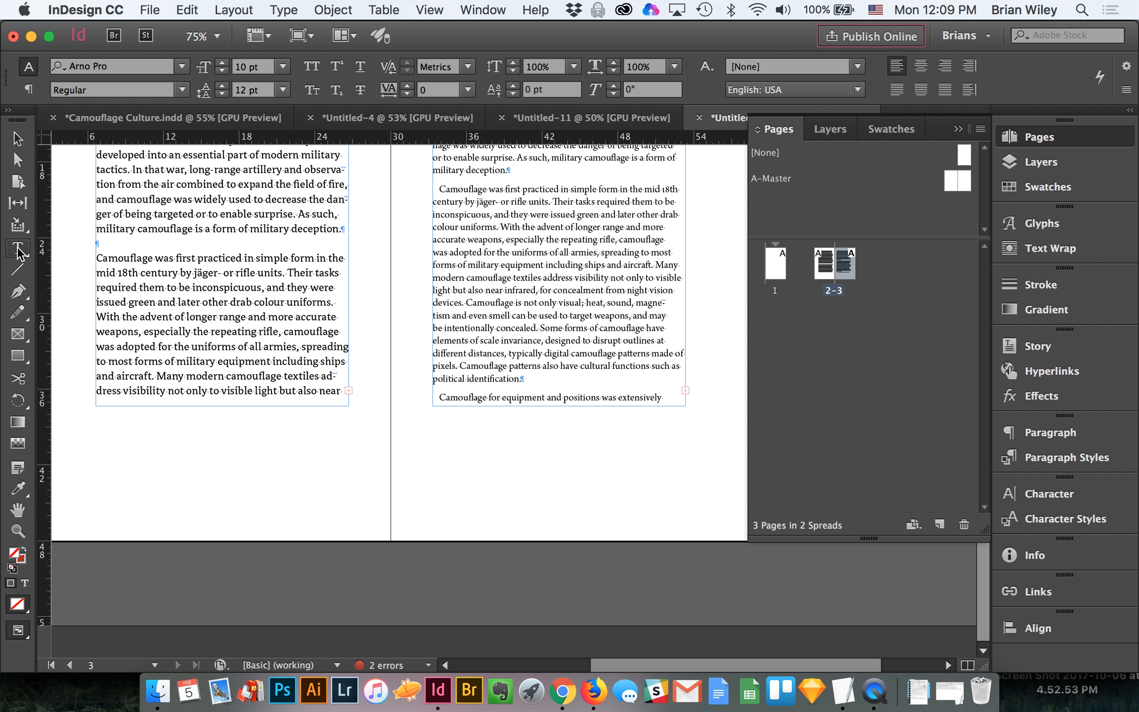
key(super+semicolon)
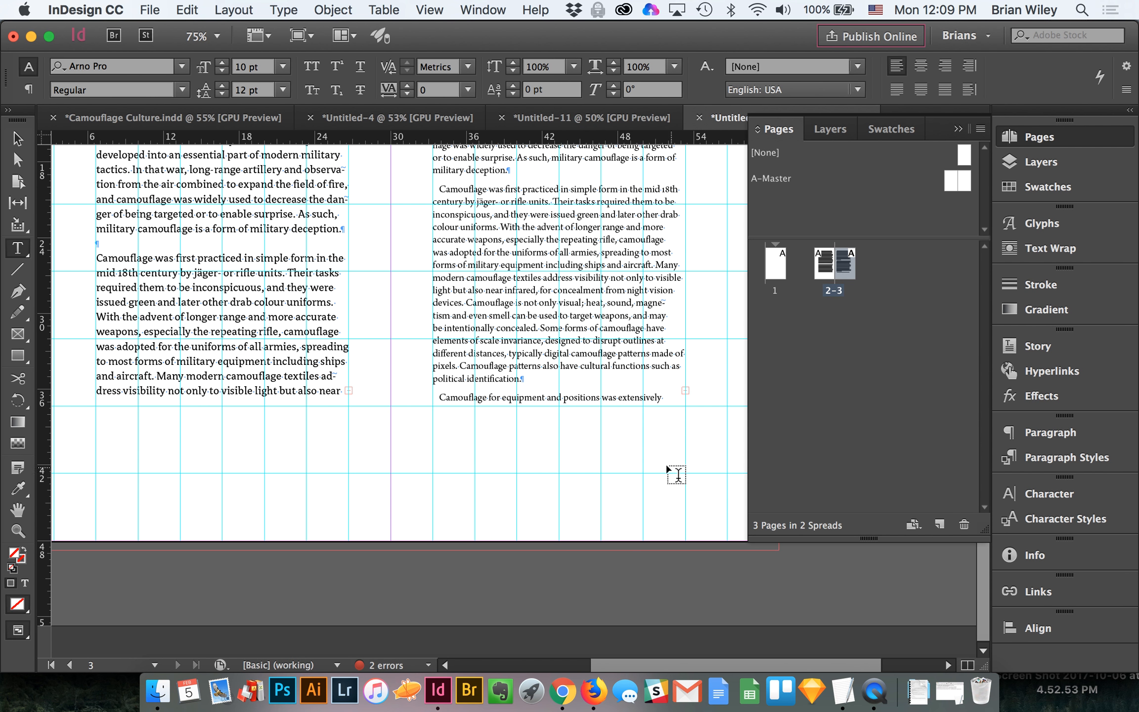
Draw a text frame about 3p4 by 2p5 in the bottom outer corner of page 3 and enter the page number 7.
drag(644, 473, 685, 504)
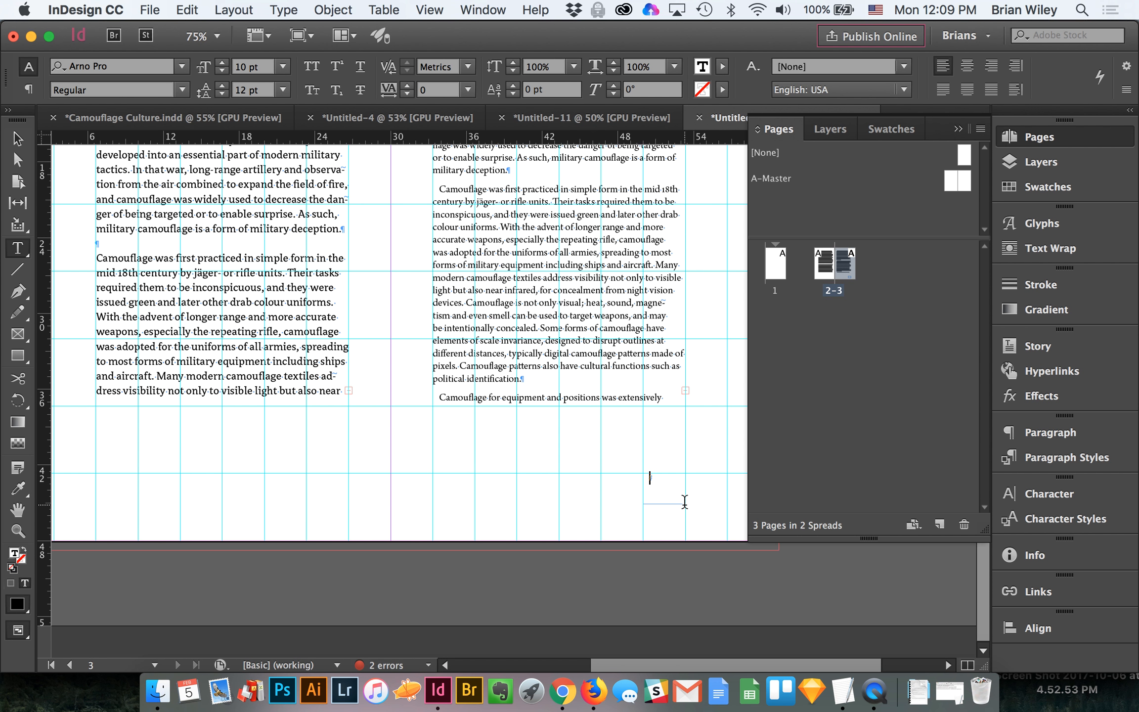
text(6)
key(BackSpace)
text(7)
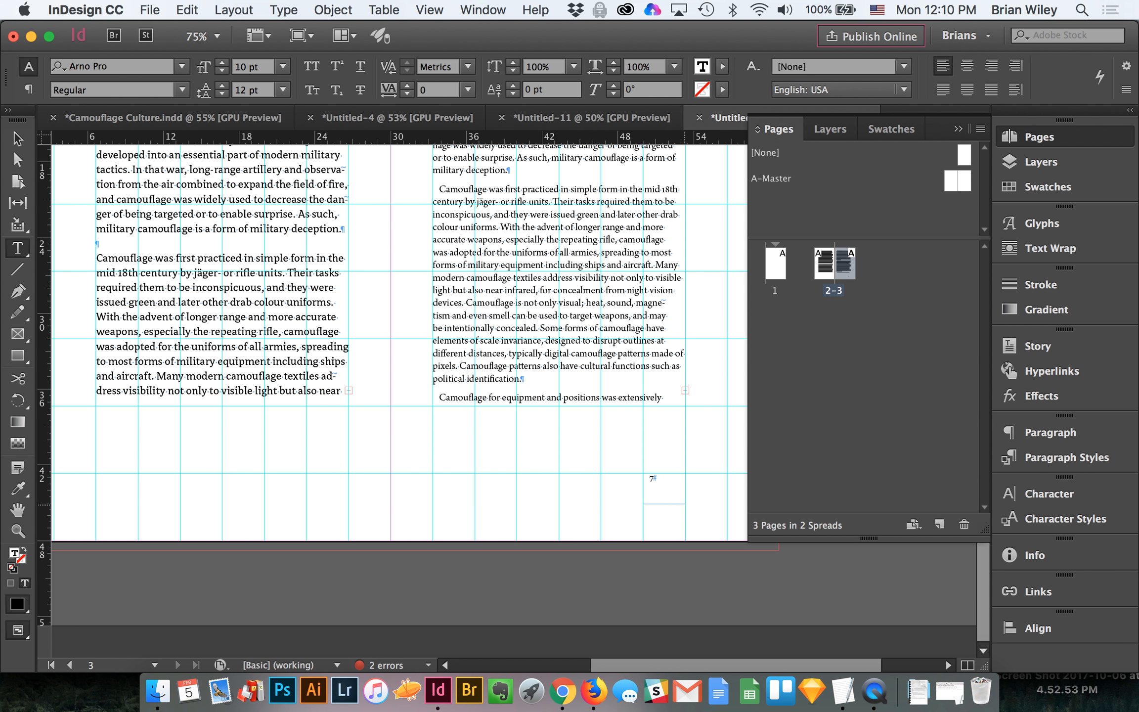
Inspect the paragraph settings, paragraph style and character settings of the text frame containing the number 7.
click(18, 138)
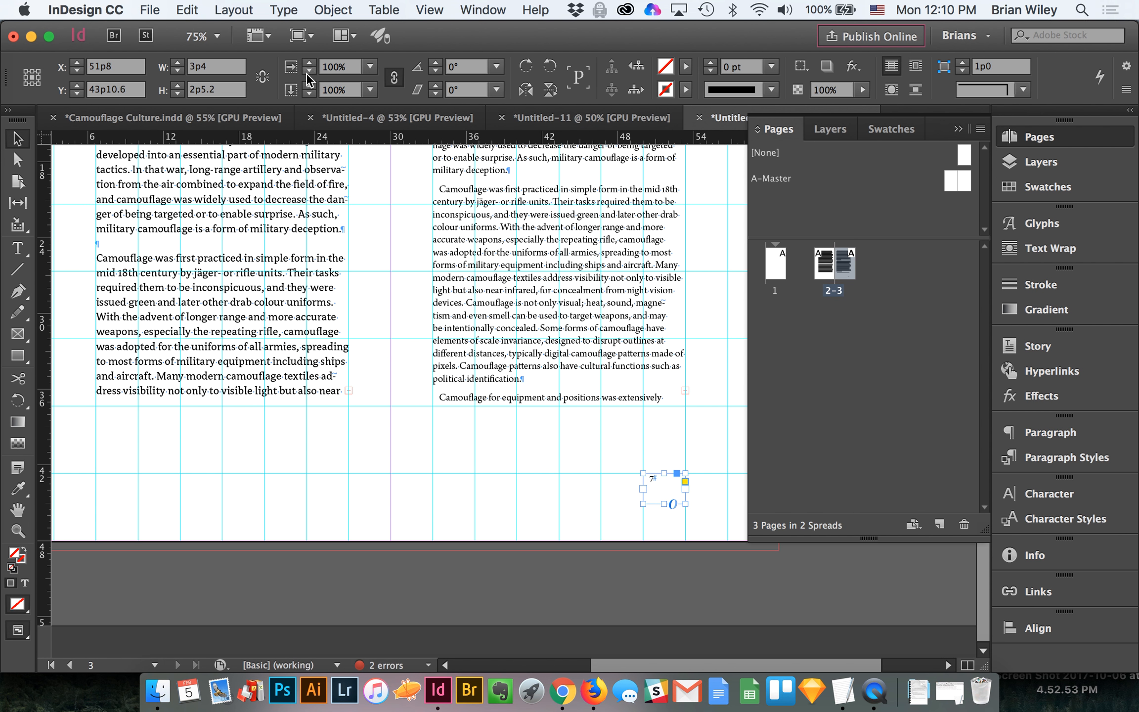
click(1062, 431)
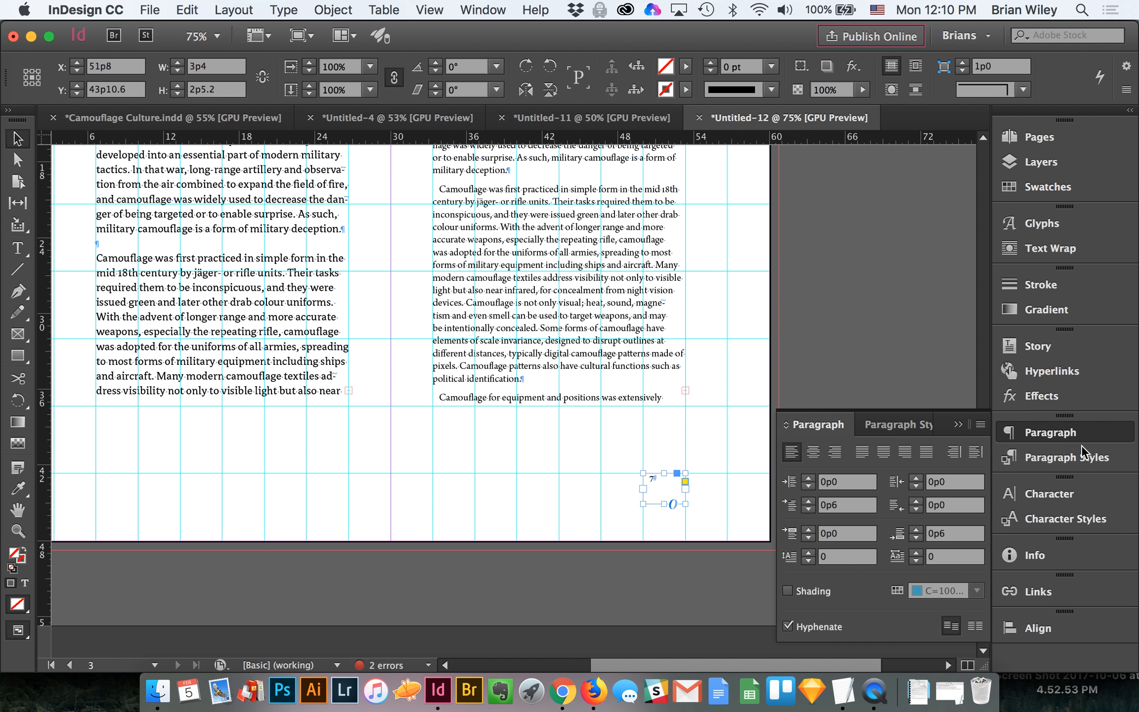
click(1078, 447)
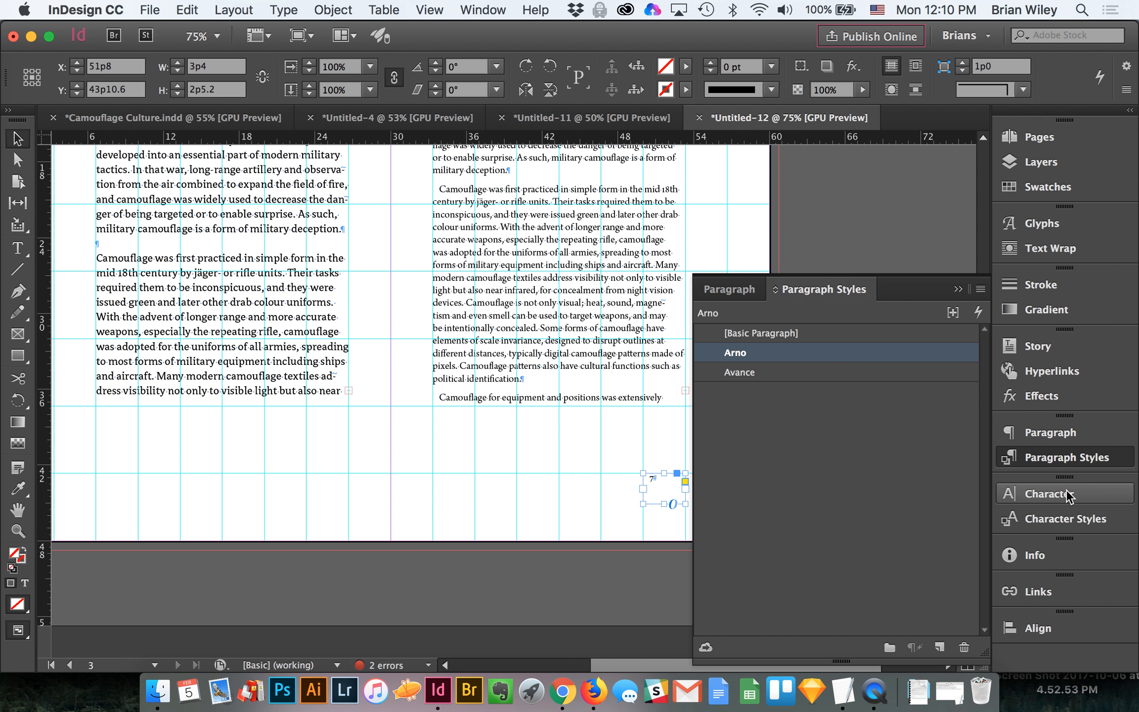
click(1005, 497)
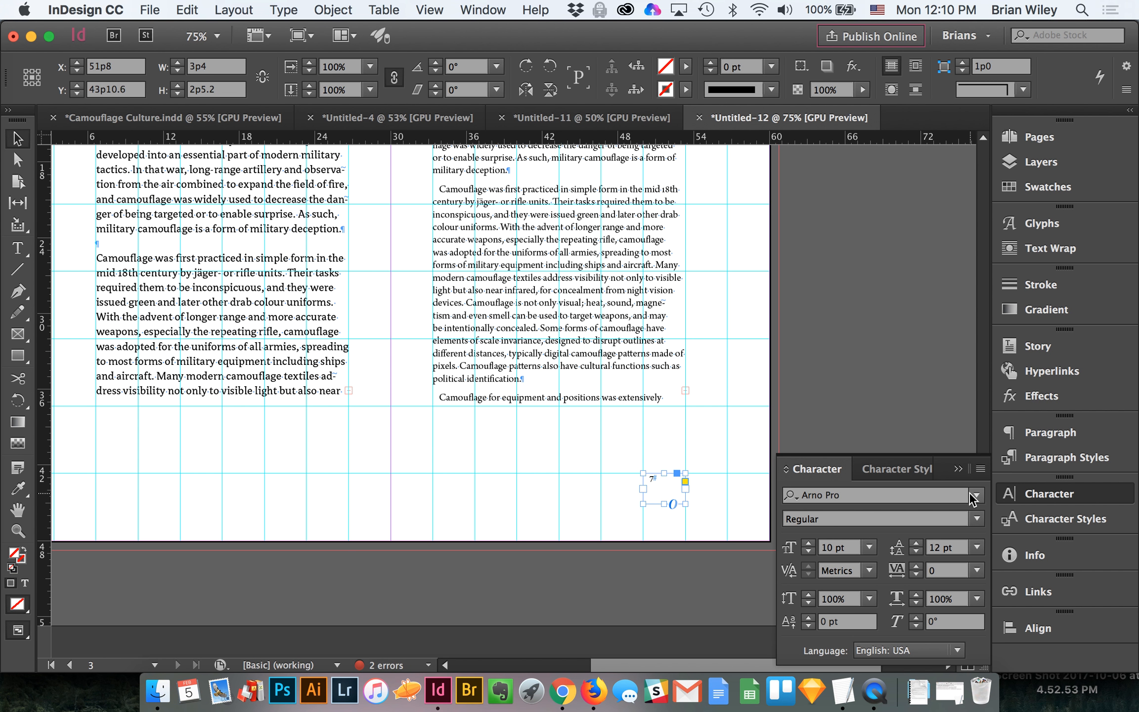
click(750, 345)
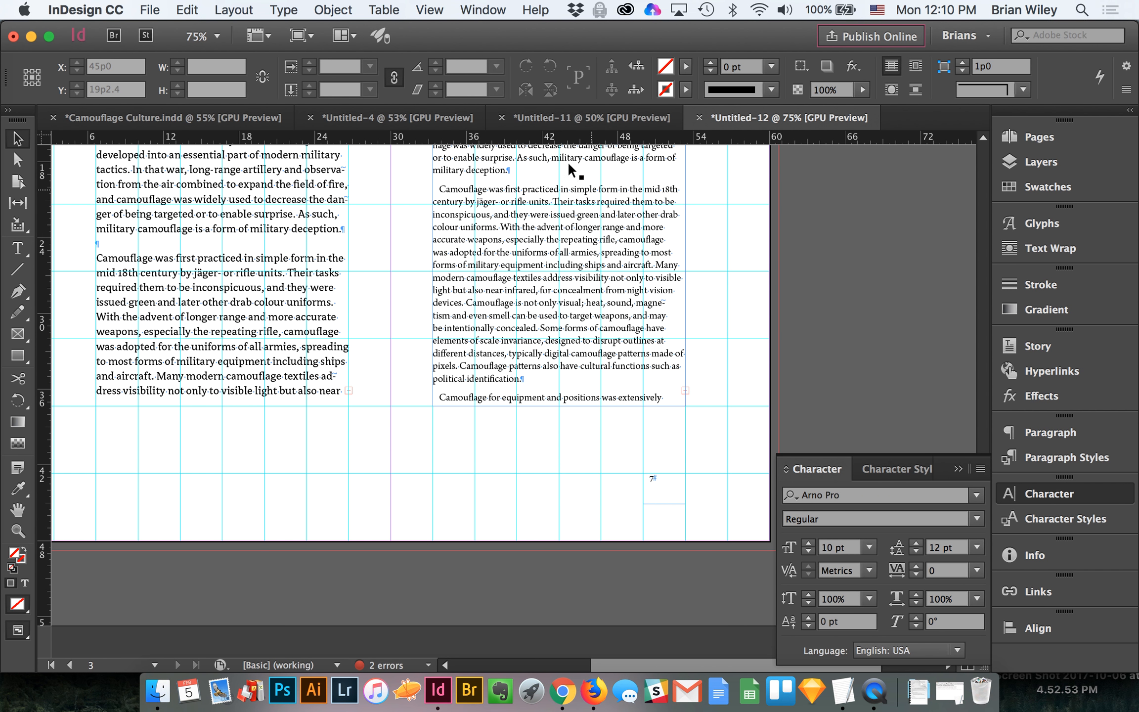
View the spread of the Untitled-11 document in presentation mode, and open that document's paragraph styles.
click(532, 121)
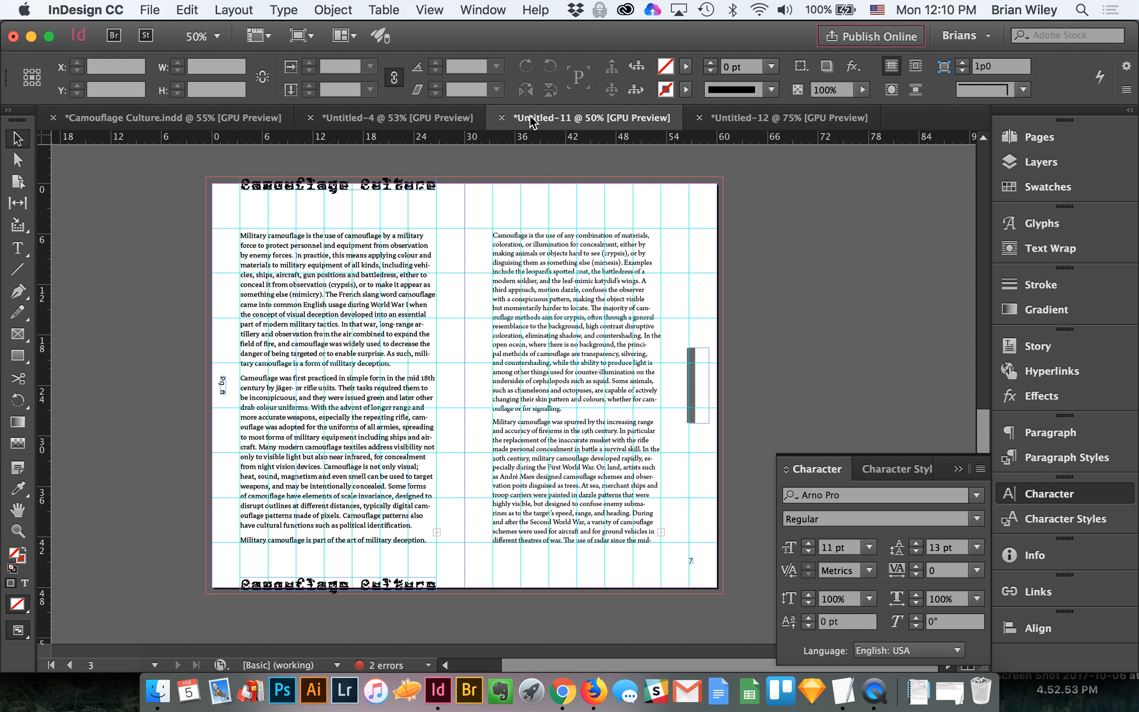
click(438, 214)
key(shift+w)
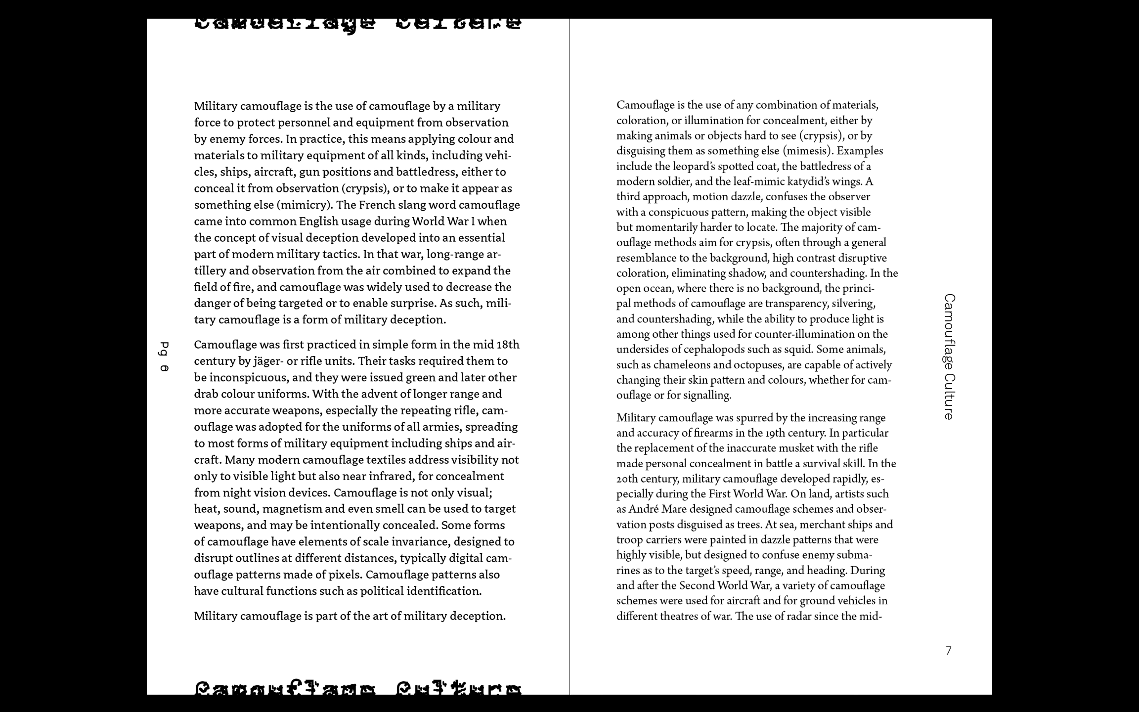
key(Escape)
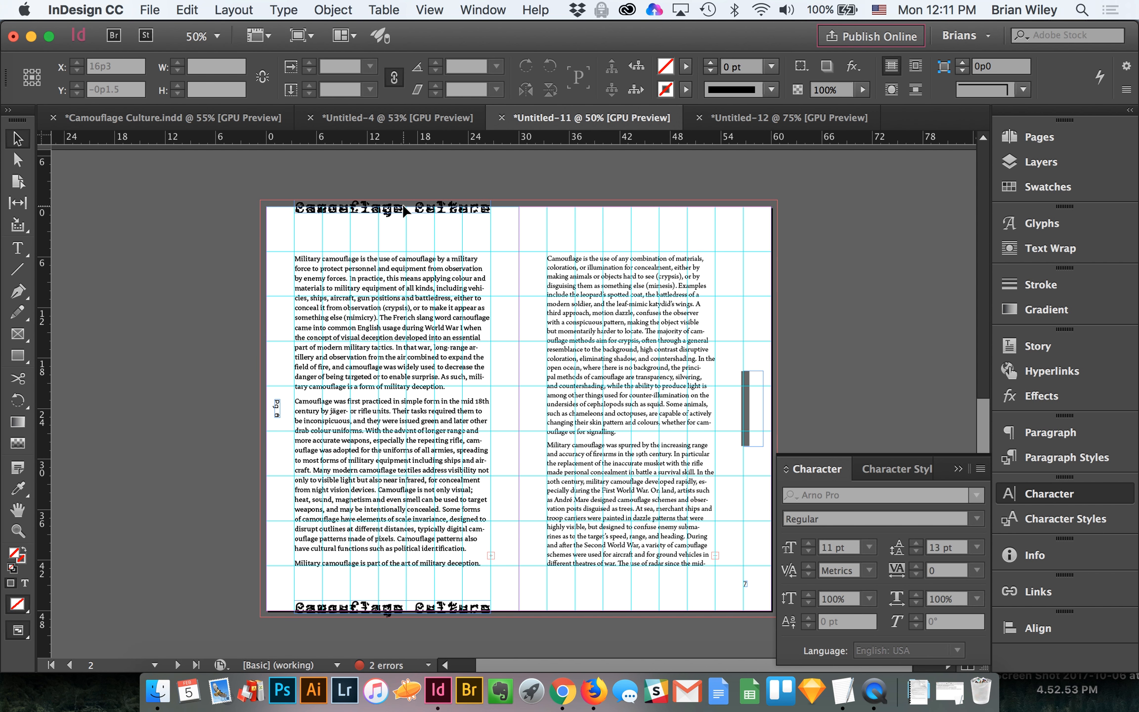
click(1031, 459)
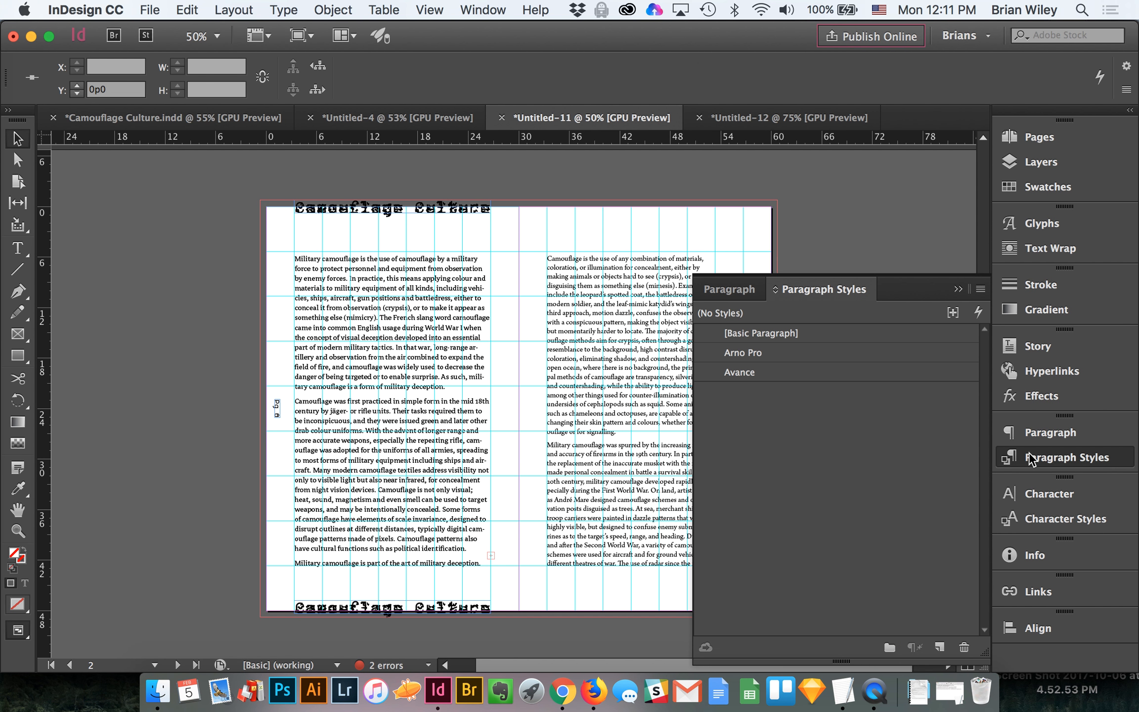
Check the paragraph style of the title across the page's top edge, close the style list, and select the facing page's body text frame.
click(431, 212)
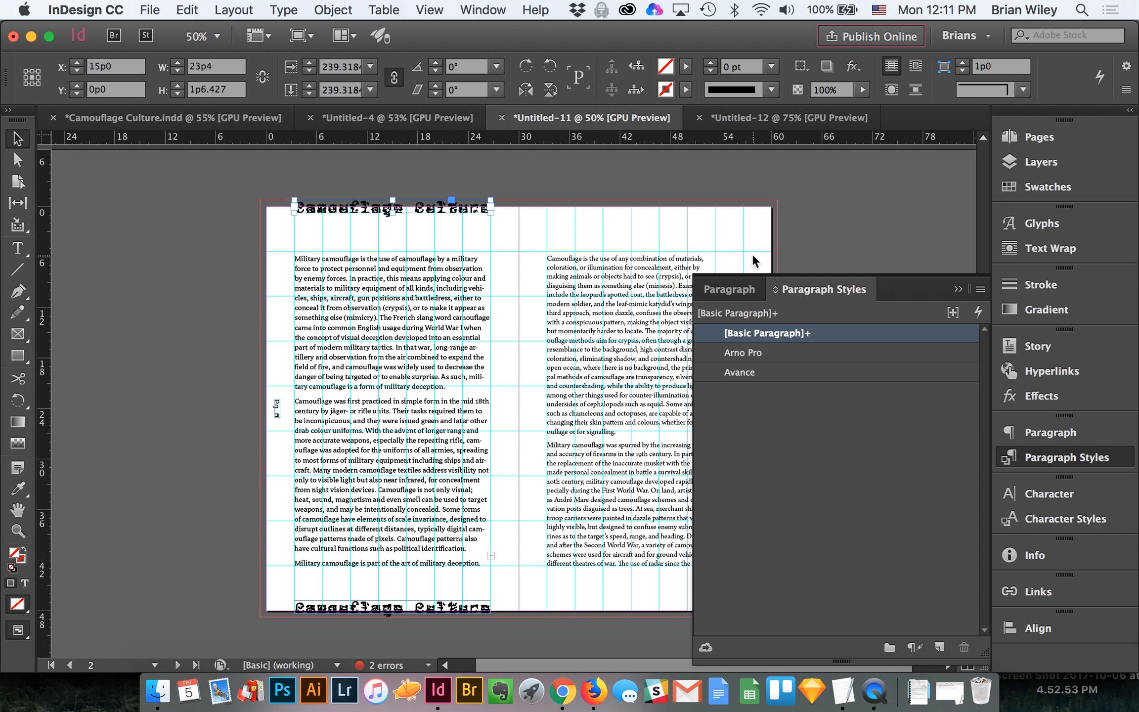
click(720, 167)
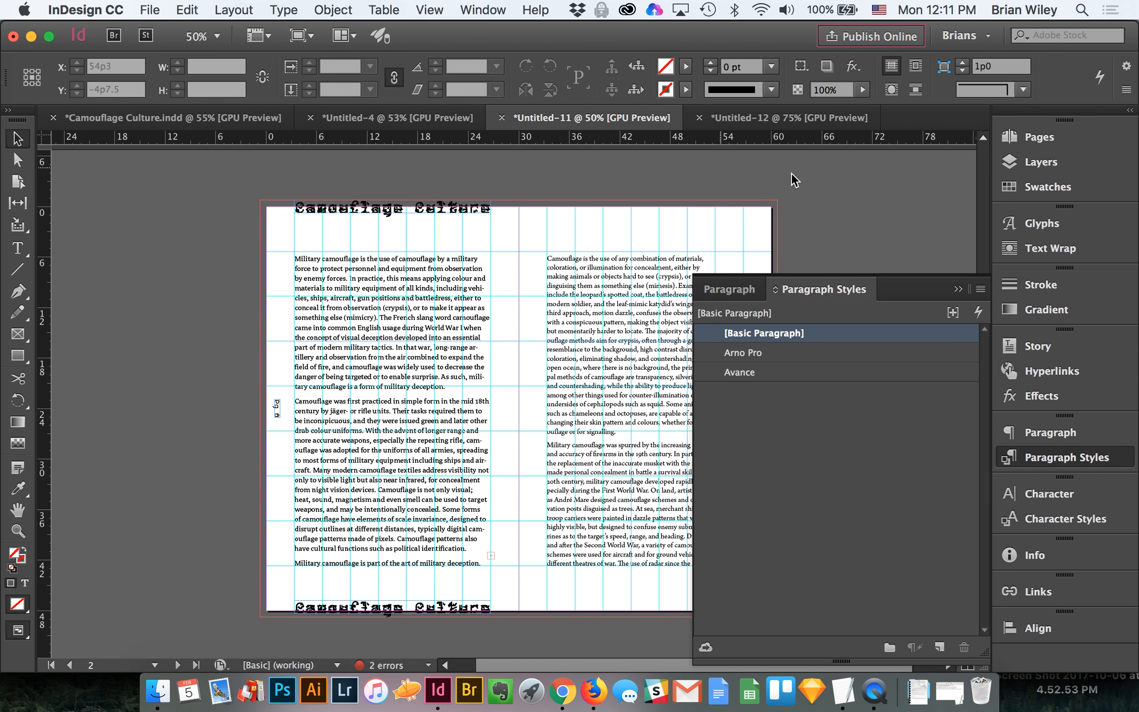
click(958, 290)
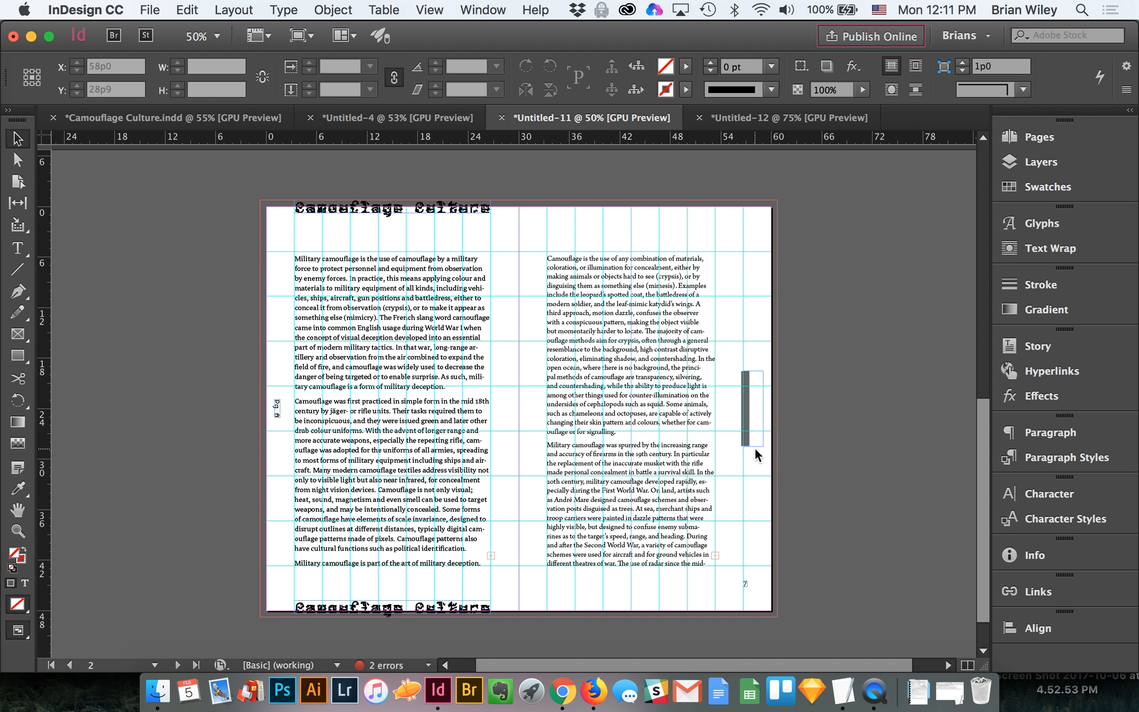
click(650, 331)
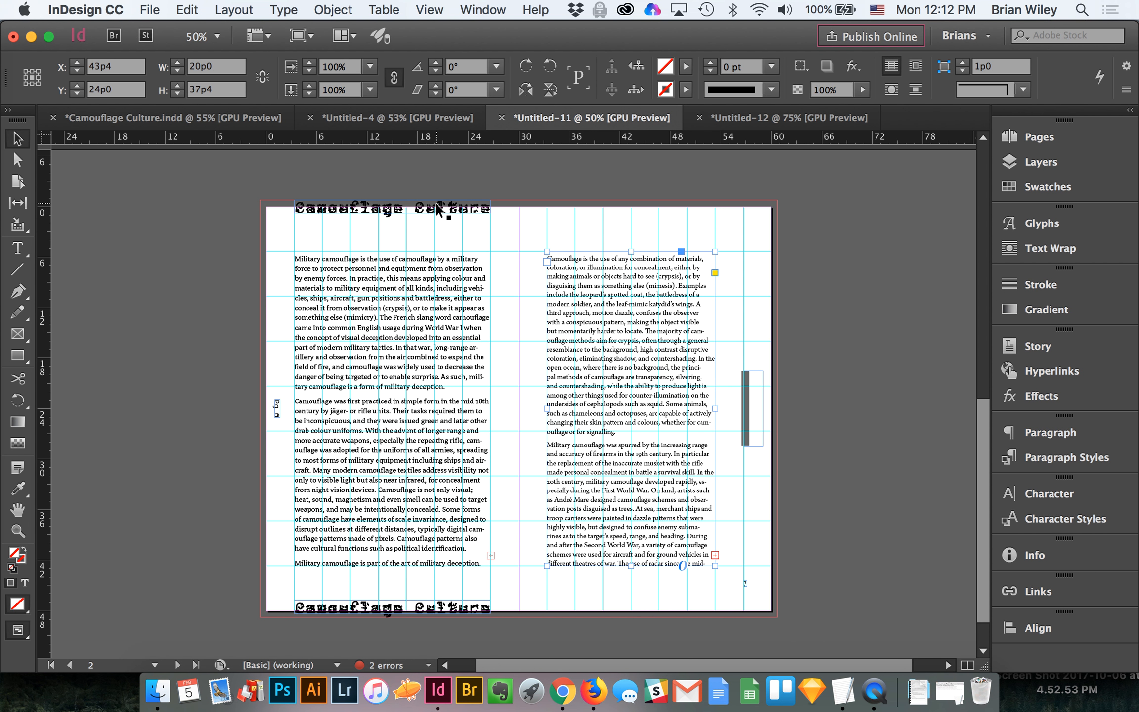
In the Untitled-12 document, draw a text frame about 20p0 by 3p1 below page 2's body text and enter "Camouflage Culture".
click(774, 121)
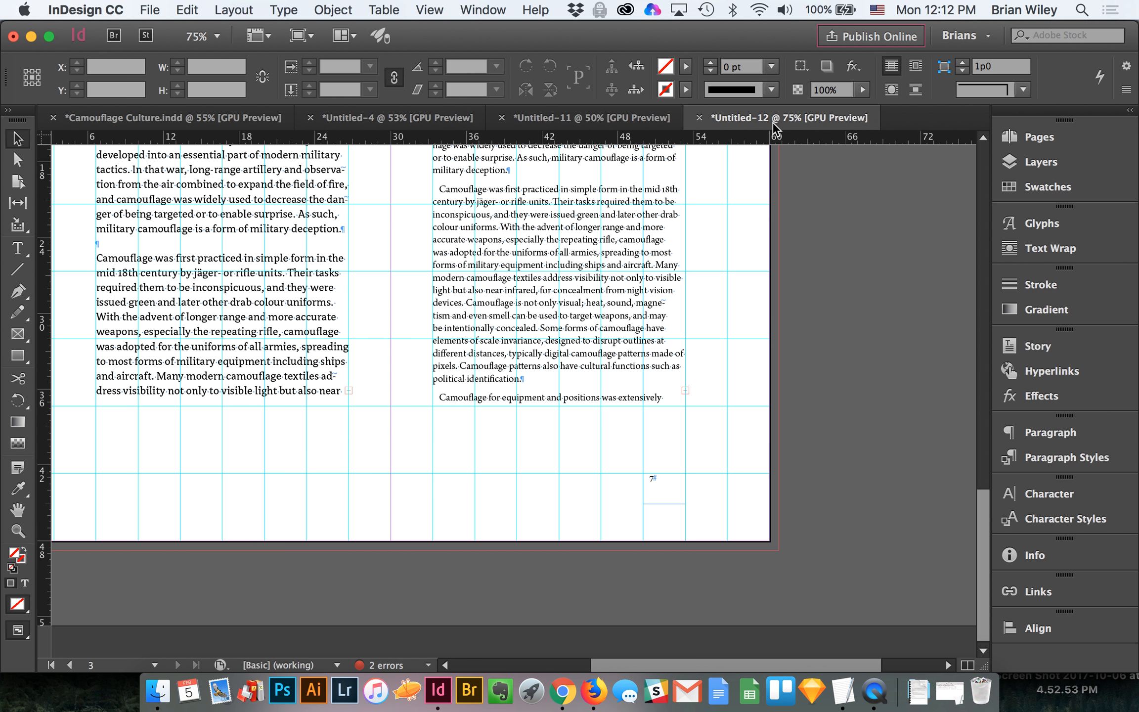
scroll(583, 447, left, 5)
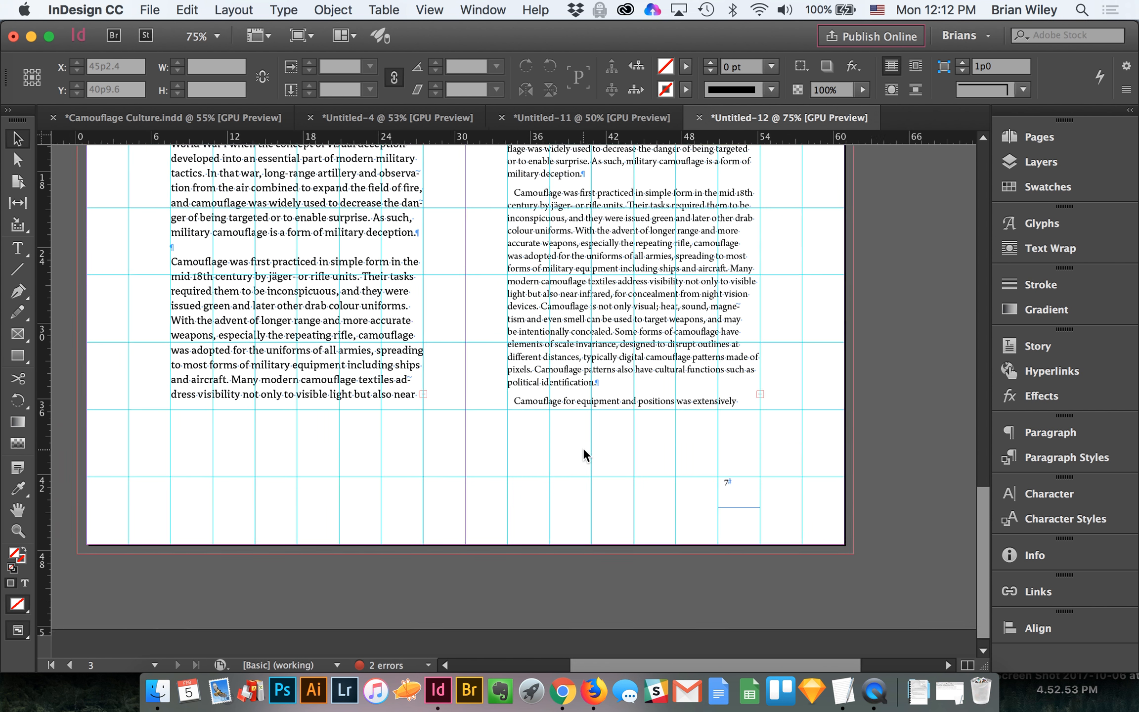
click(18, 248)
drag(246, 434, 500, 471)
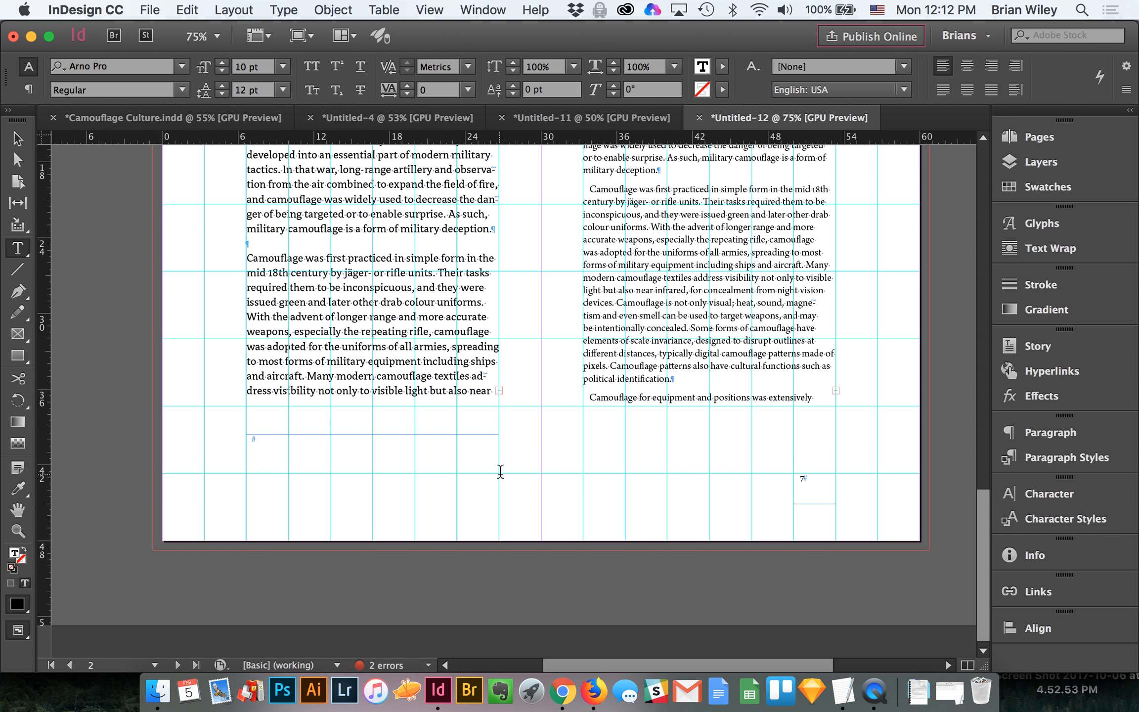
text(Camouflage Culture)
key(Escape)
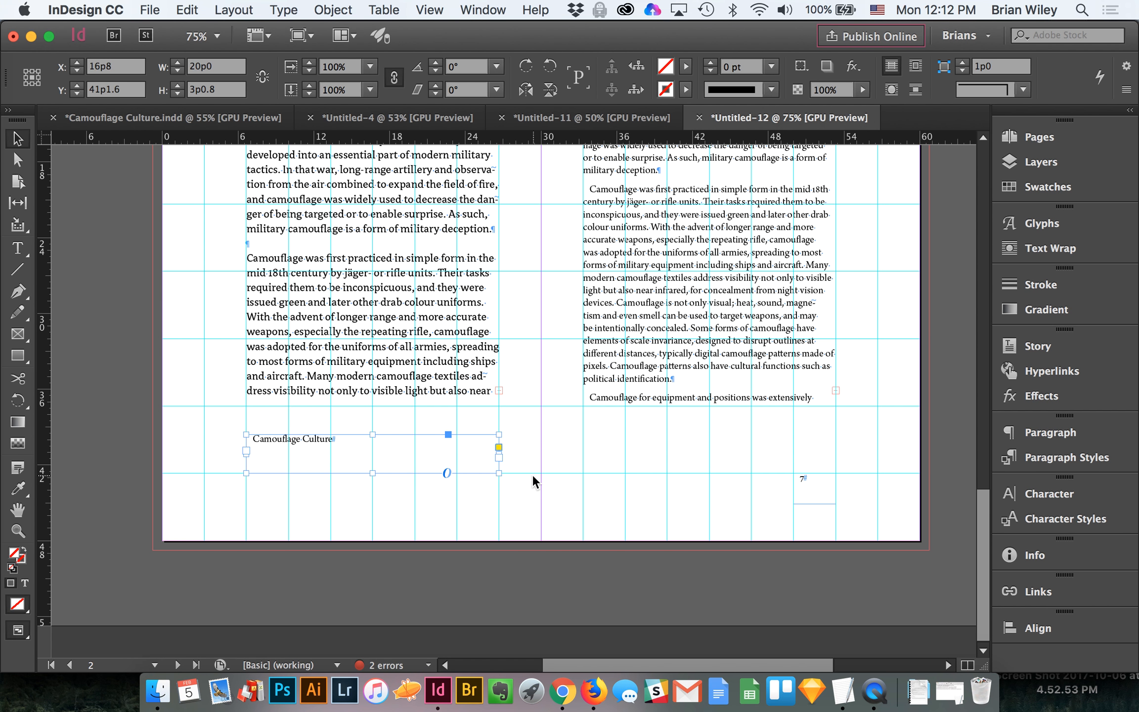
click(526, 468)
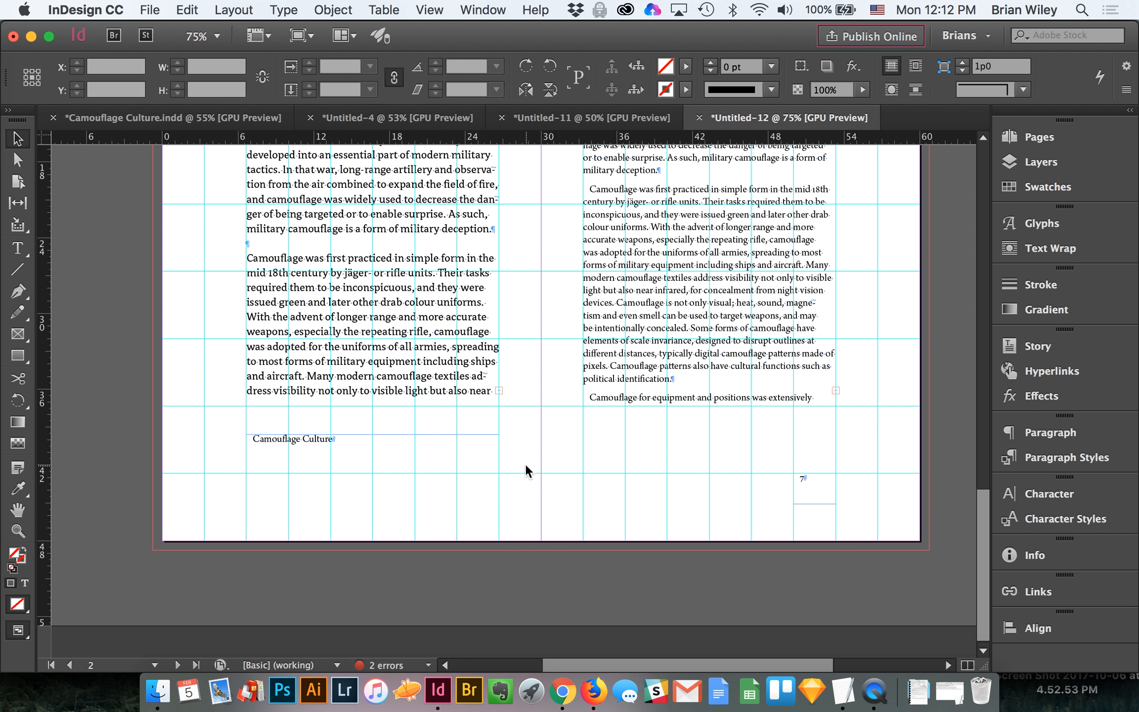
Compare the new Camouflage Culture frame with the title at the top of the Untitled-11 spread, and return to Untitled-12.
click(357, 441)
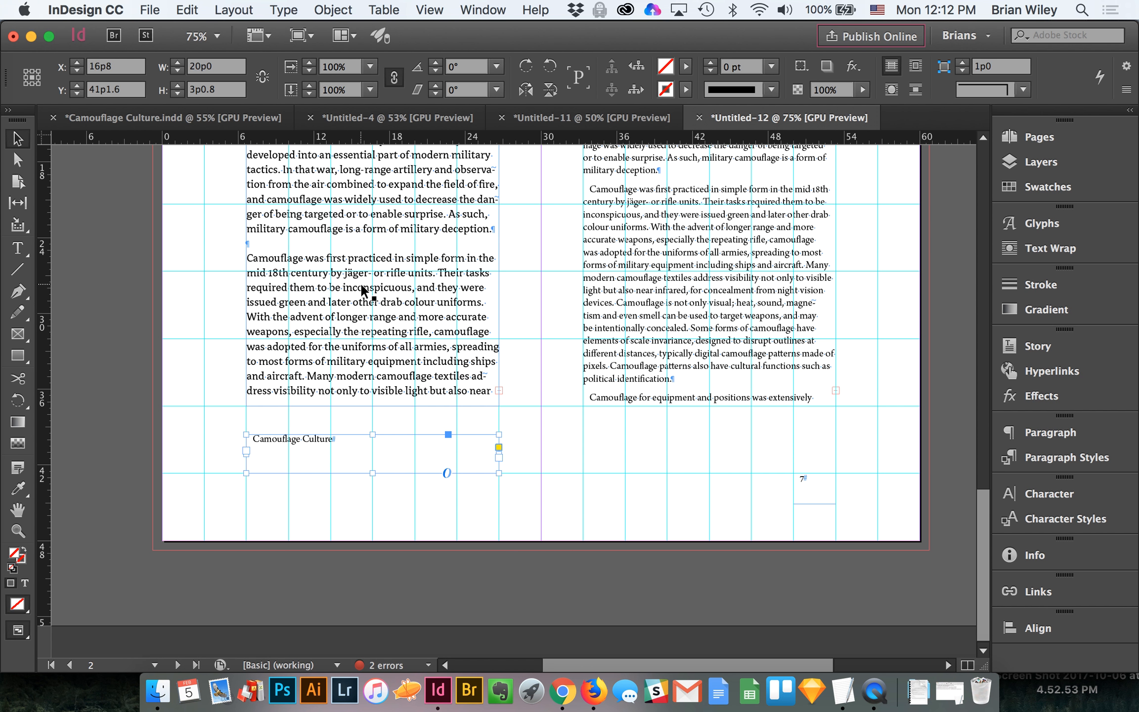
click(360, 282)
click(364, 440)
click(518, 120)
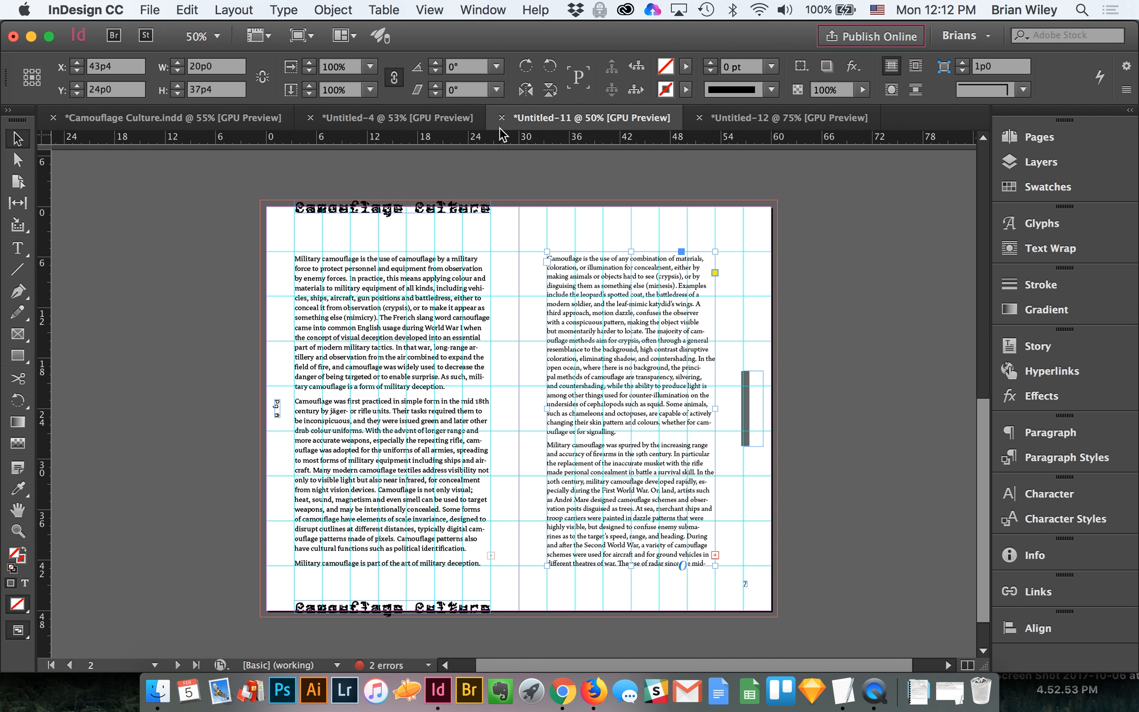
click(358, 206)
click(363, 209)
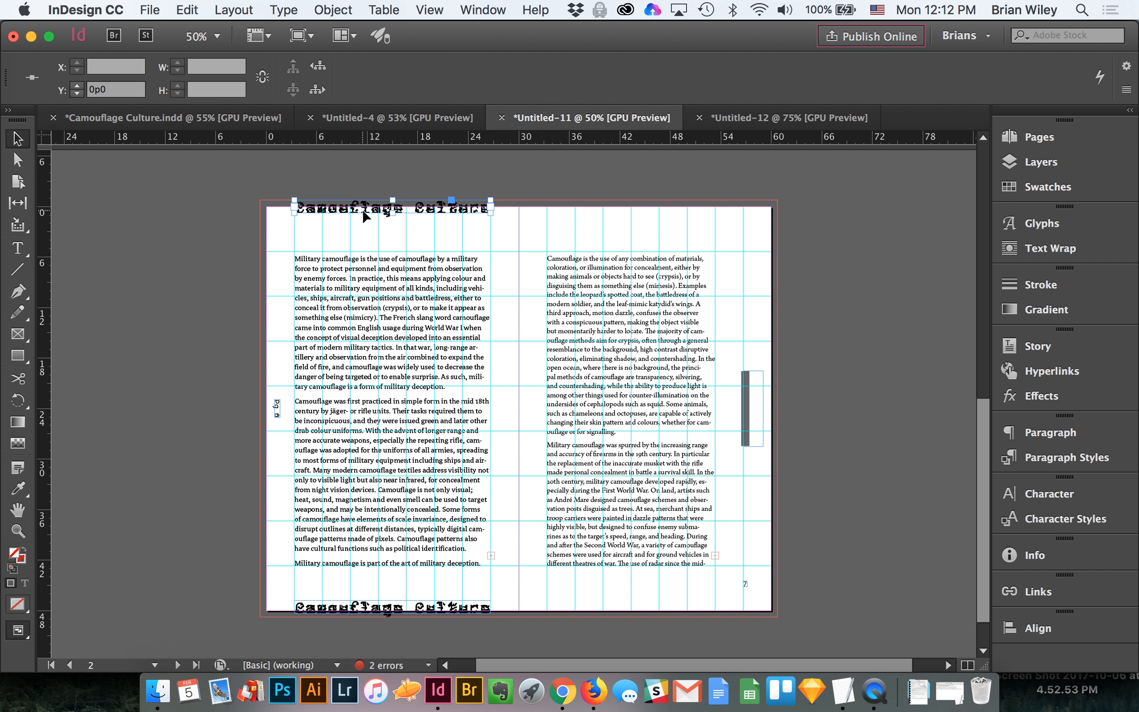
click(755, 117)
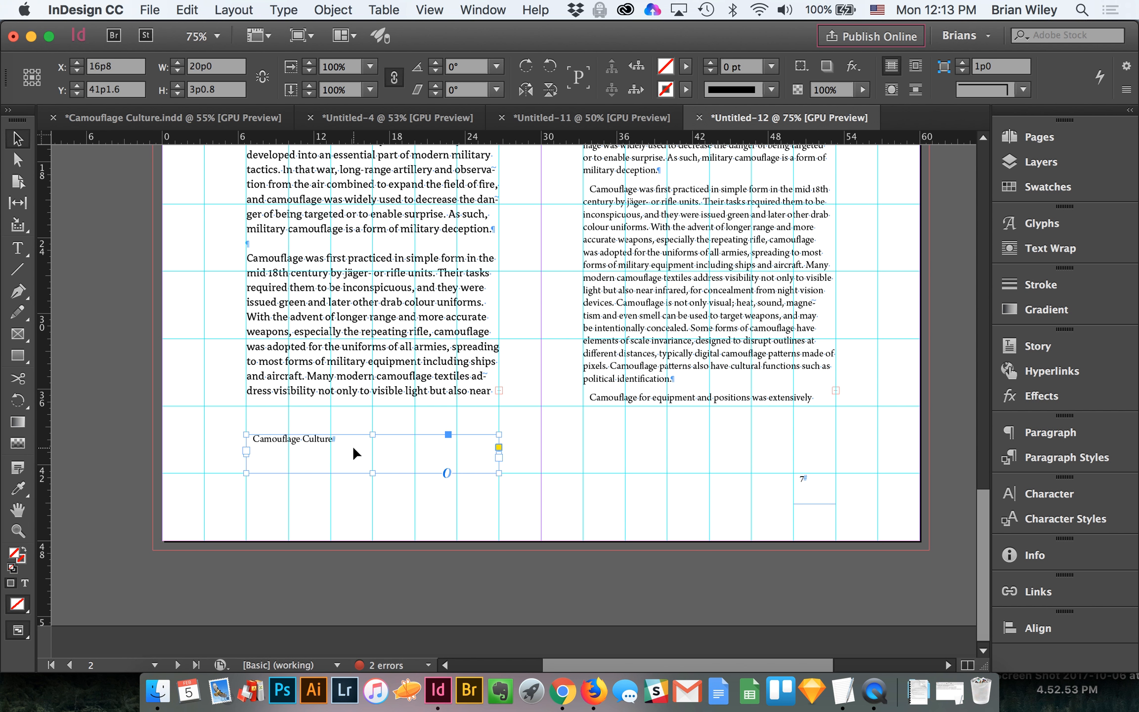
Fit the Camouflage Culture text frame to its content.
key(super+alt+c)
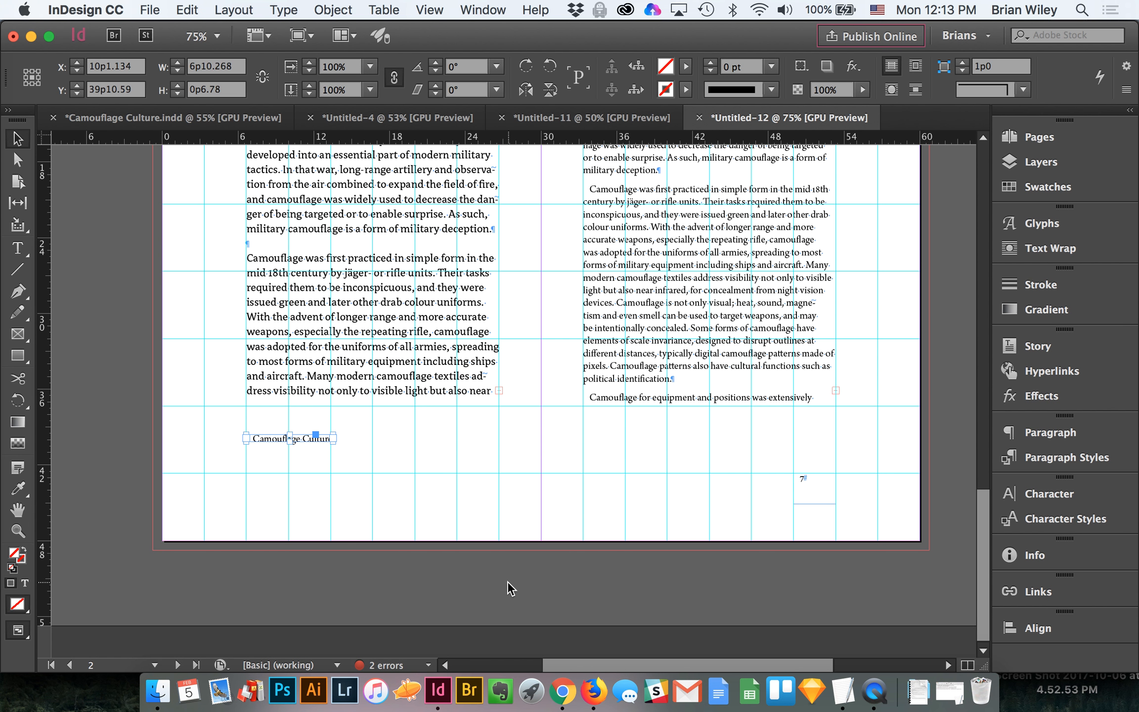
key(super+z)
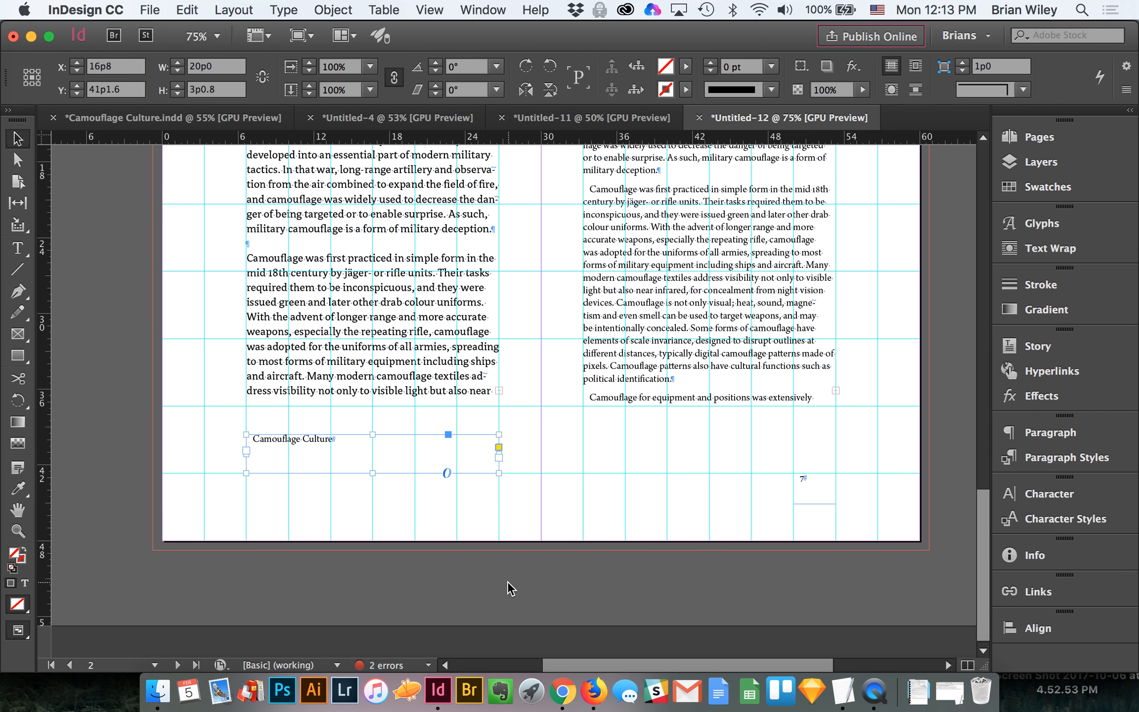
key(super+alt+c)
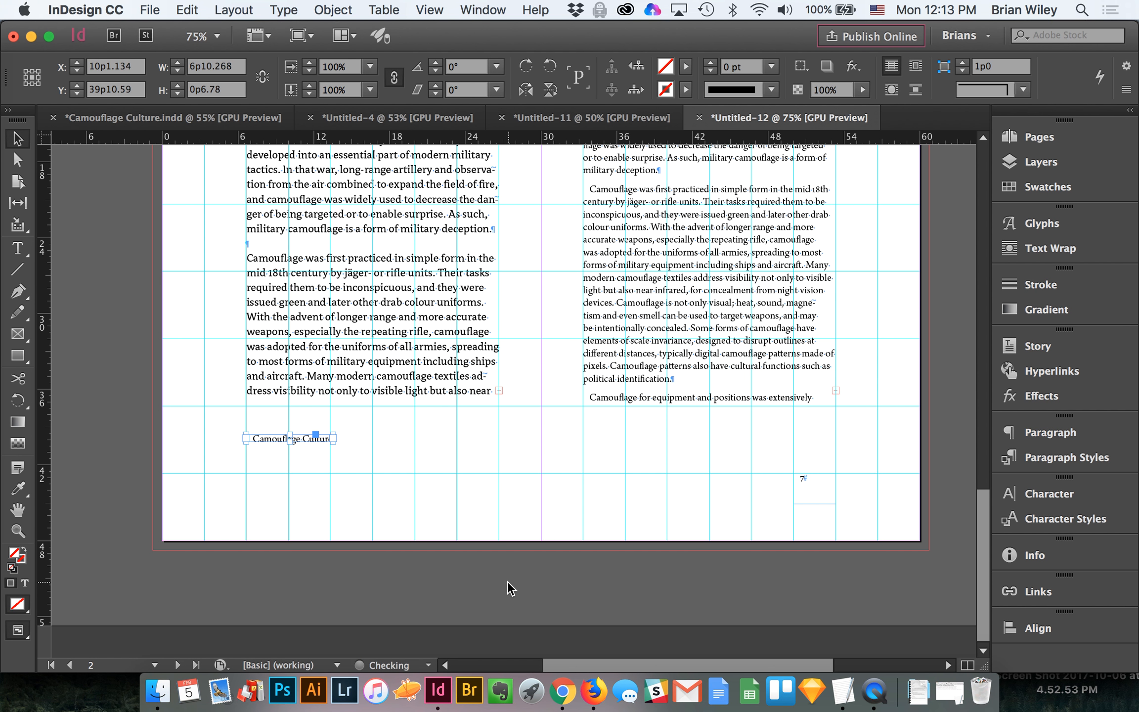
Center-align the Camouflage Culture text within its frame using the paragraph settings.
key(z)
click(355, 459)
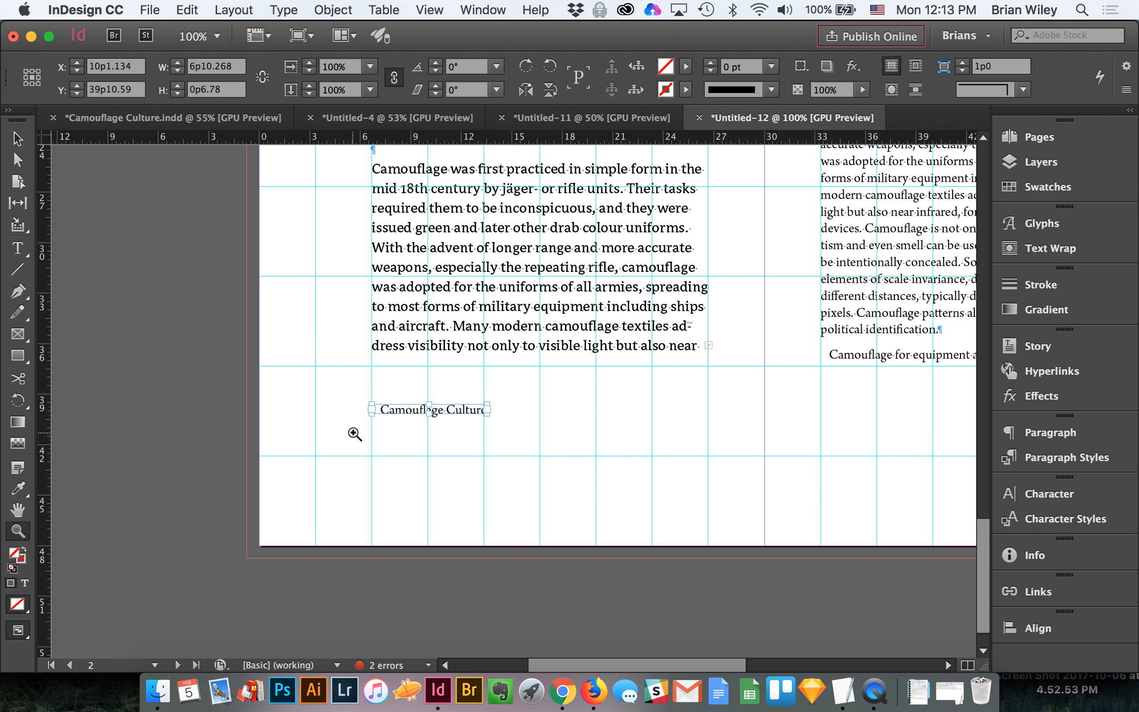
click(544, 401)
click(543, 401)
key(v)
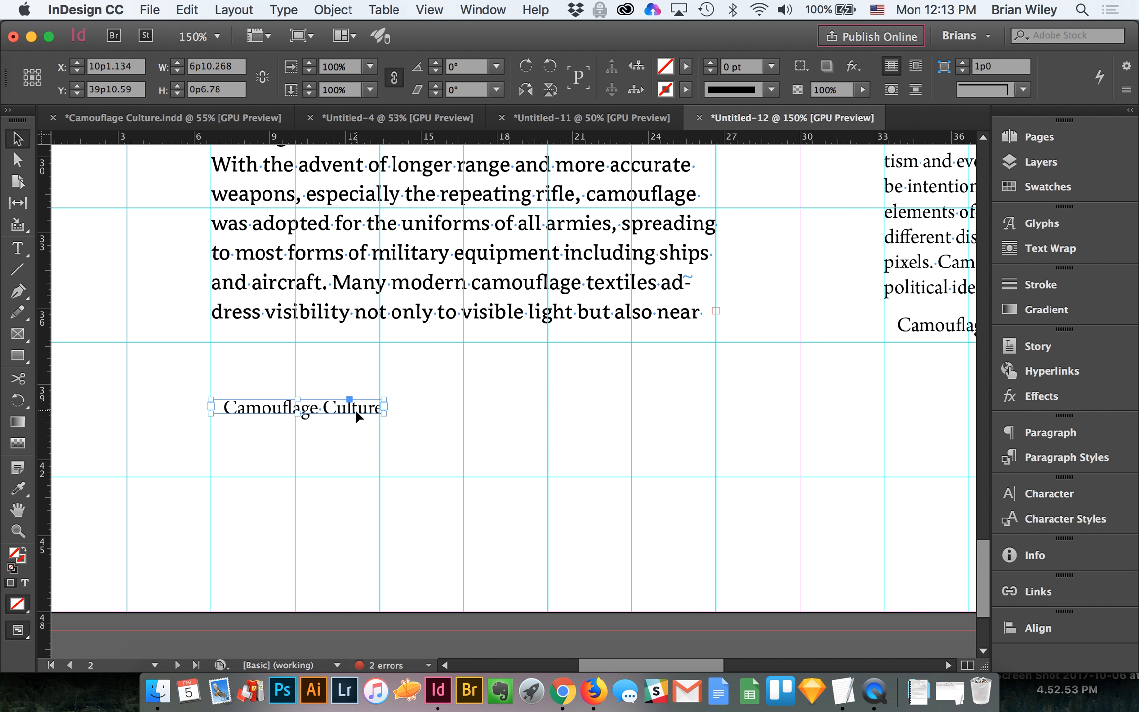
click(1066, 434)
click(815, 452)
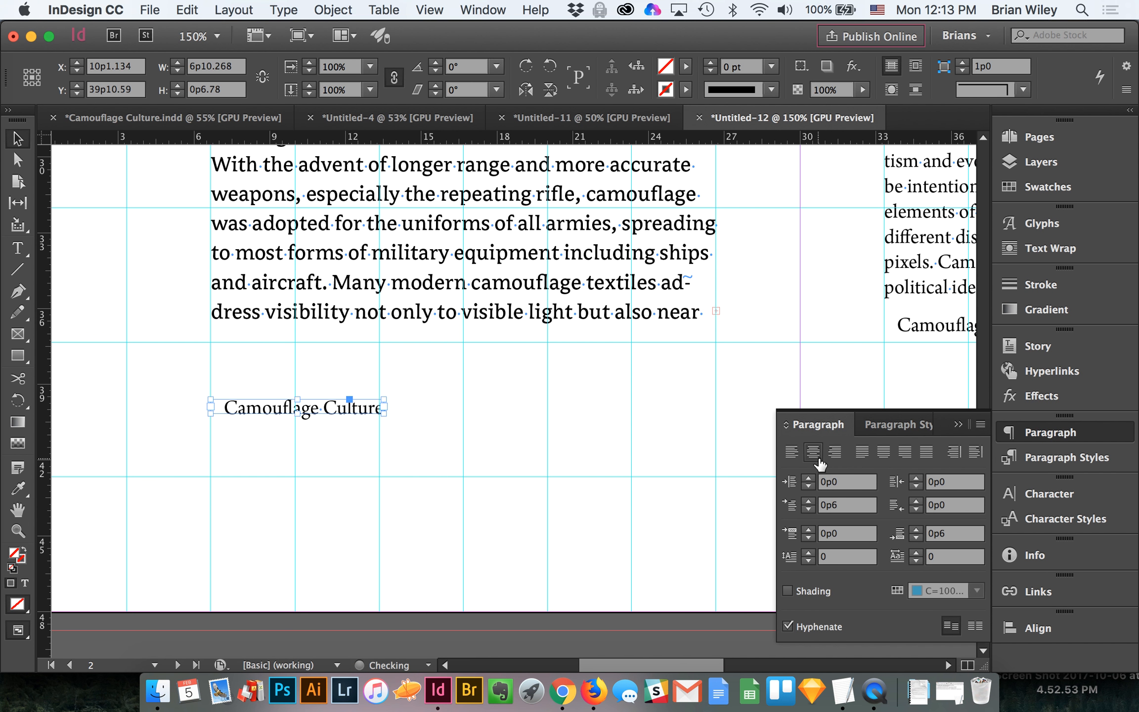
Try narrowing the Camouflage Culture frame from its outer side to about 6p4 wide, undo it, and check the start of the text.
drag(210, 407, 223, 407)
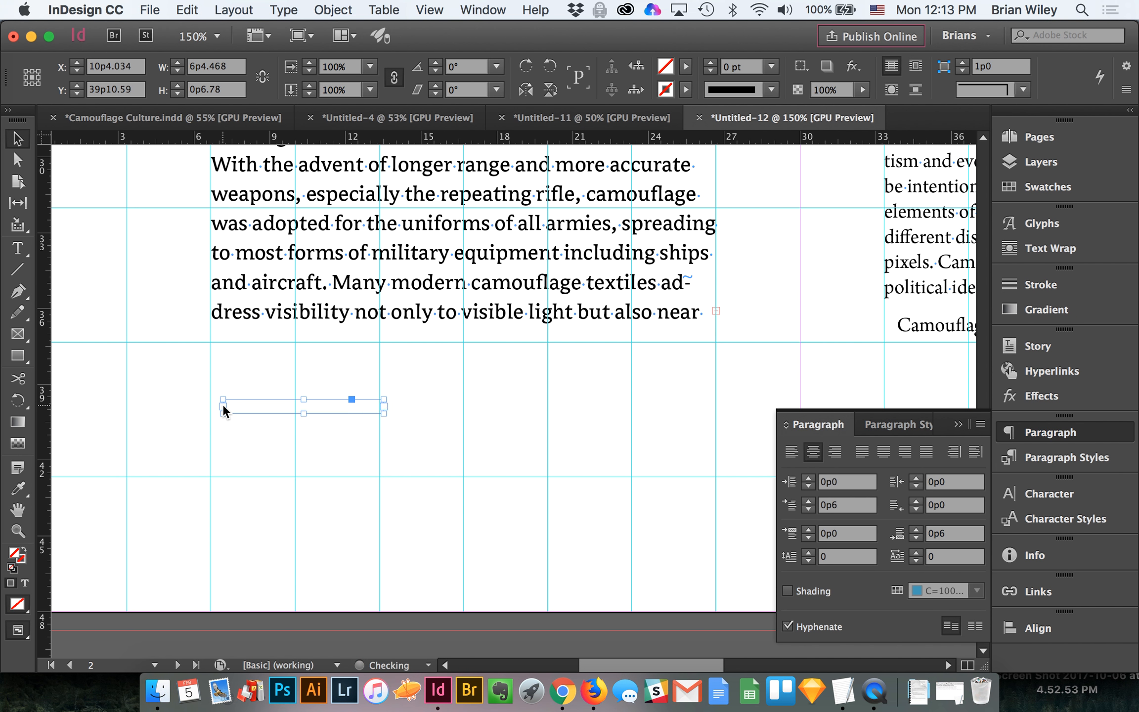
key(super+z)
double_click(273, 408)
click(223, 408)
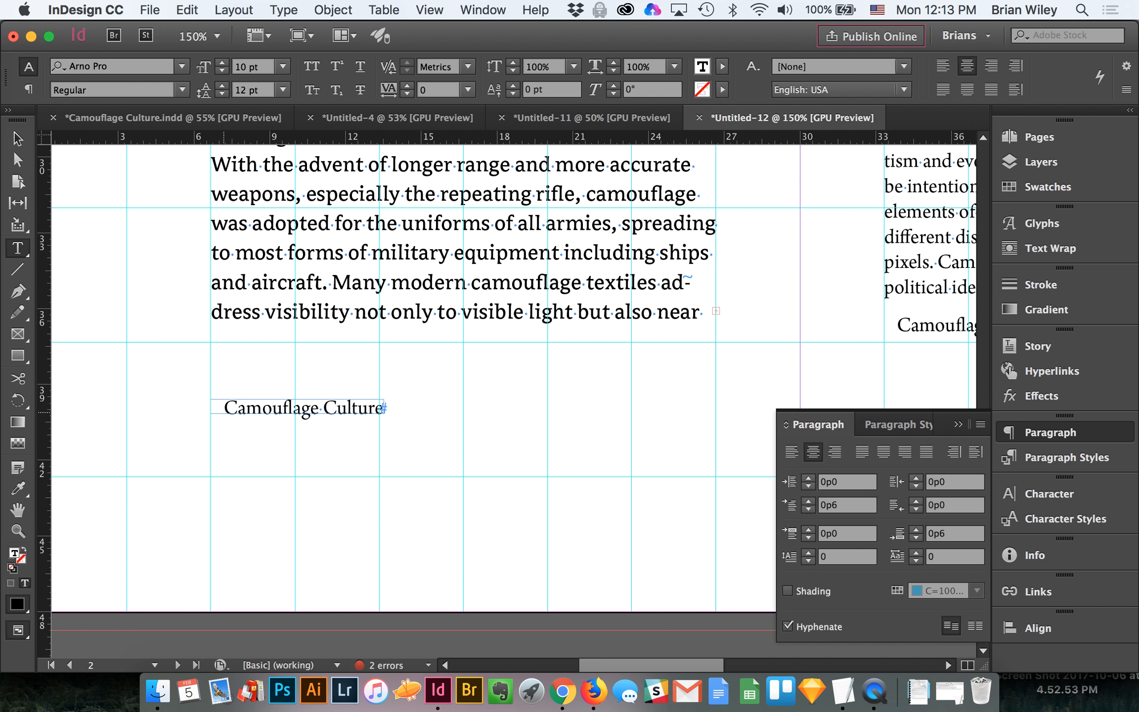
click(18, 139)
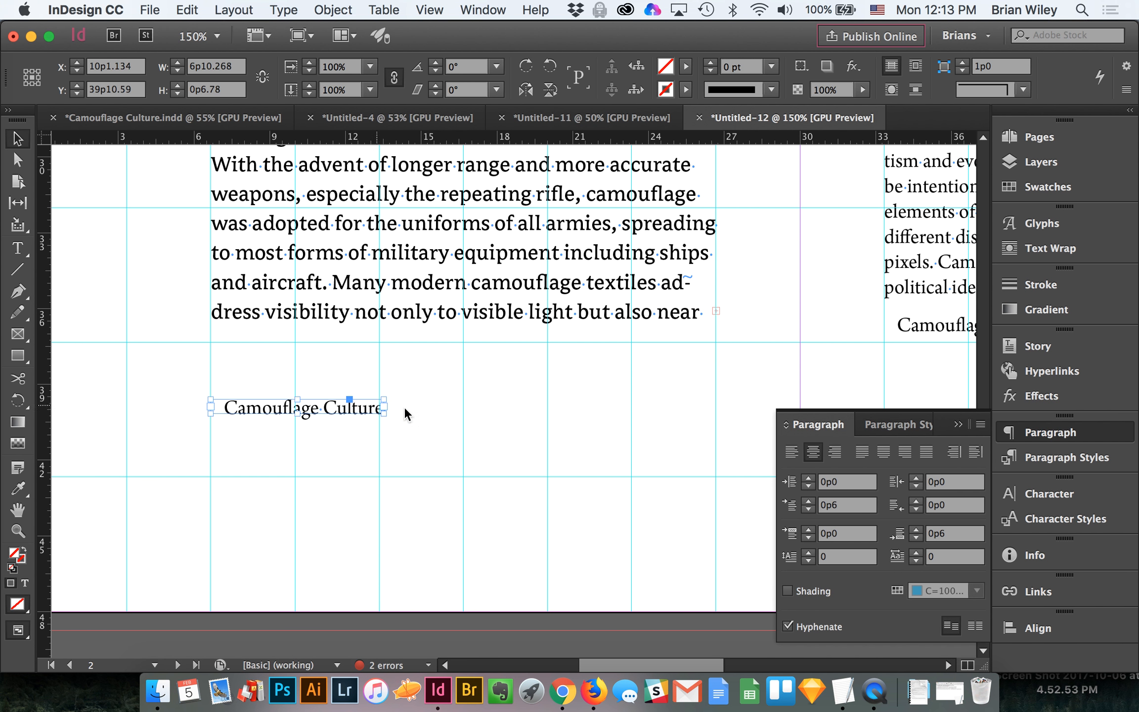
Scale the Camouflage Culture frame together with its text proportionally to about 230%.
click(428, 429)
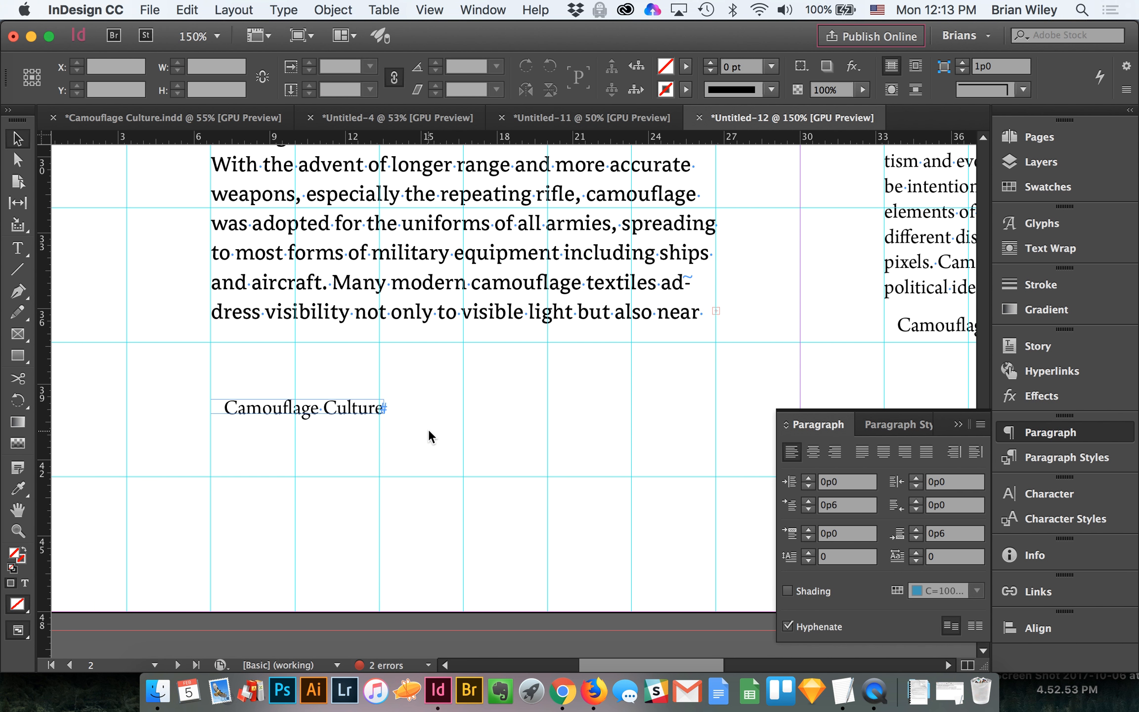
click(360, 418)
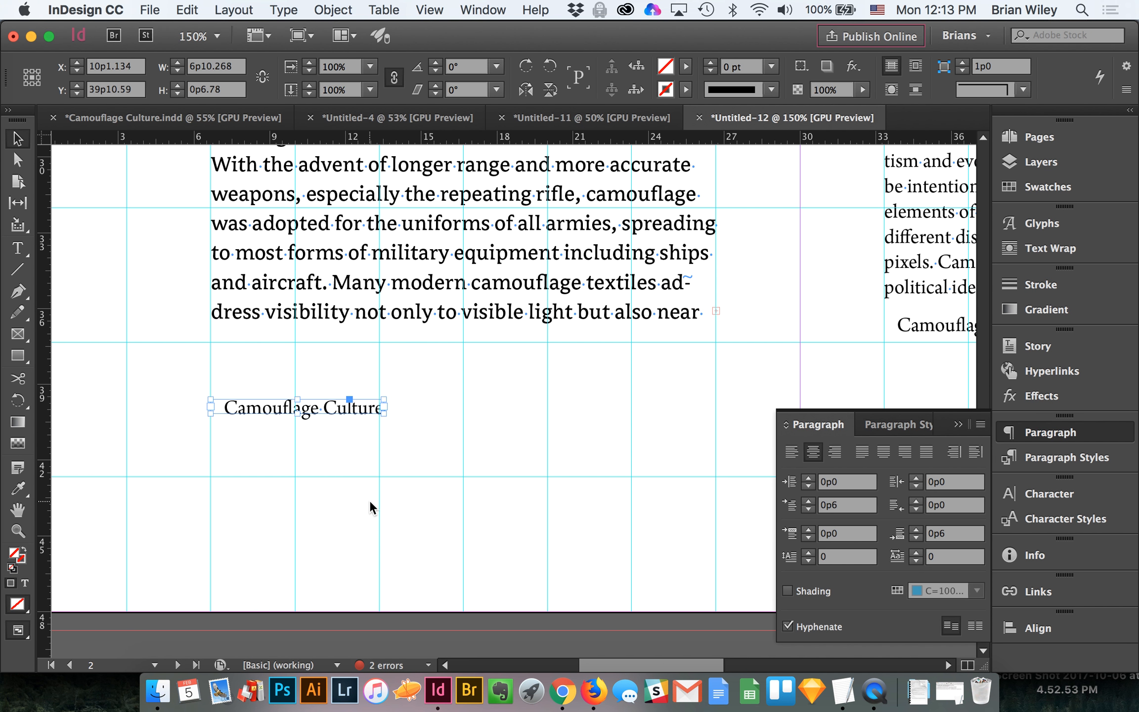
click(410, 407)
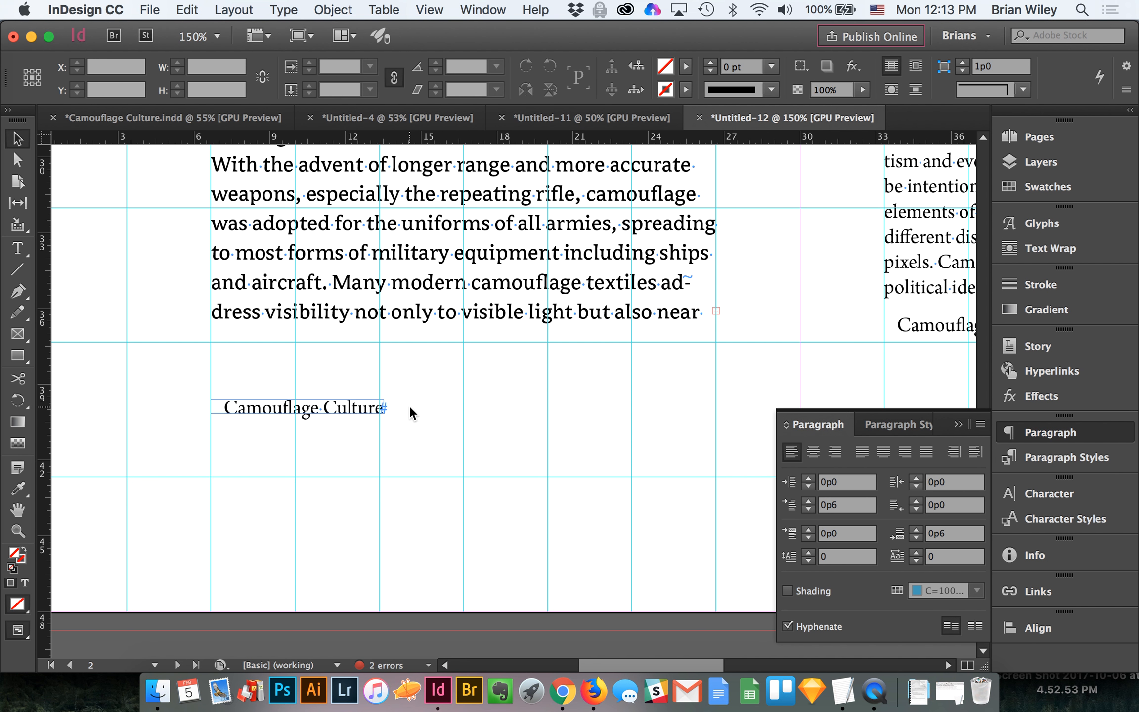
click(336, 412)
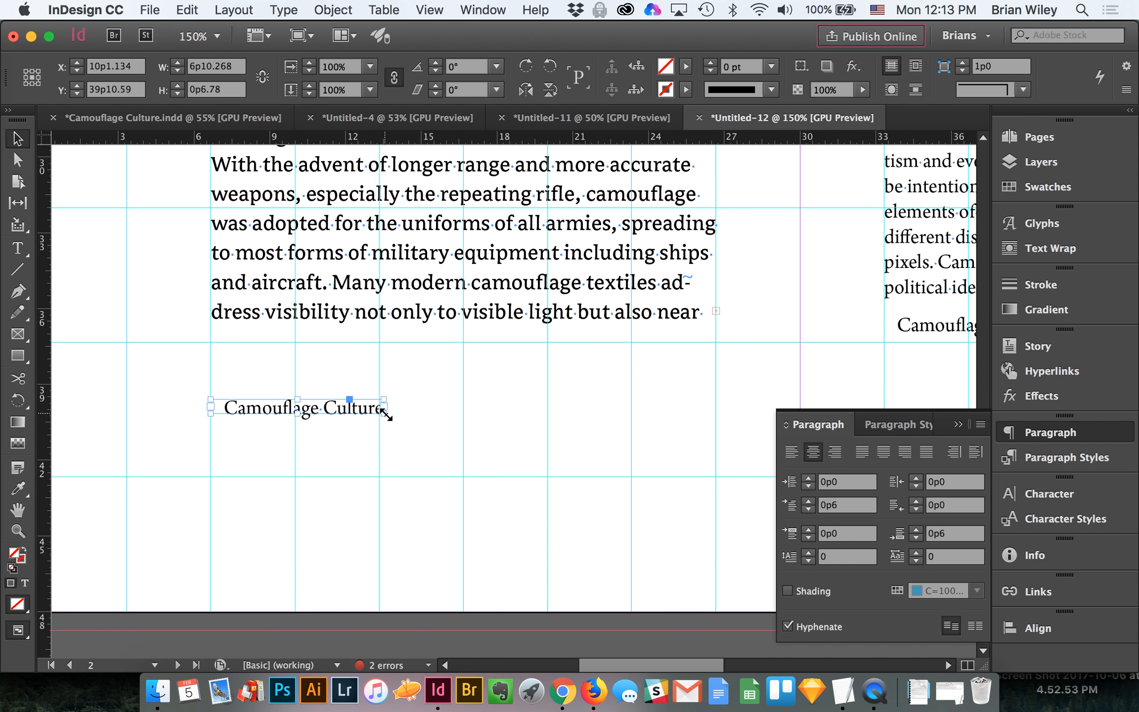
drag(386, 412, 471, 447)
key(super+z)
click(385, 415)
drag(384, 415, 484, 435)
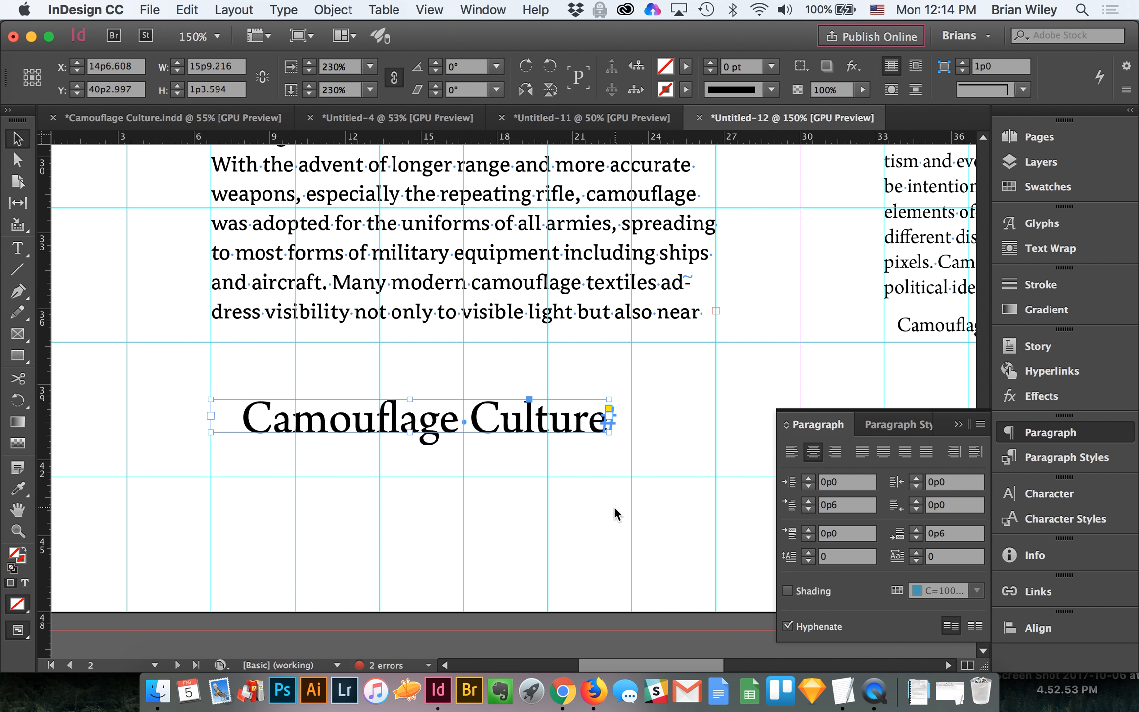
Undo the refit of the scaled frame and increase the font size of all the Camouflage Culture text.
key(super+alt+c)
key(super+z)
triple_click(408, 415)
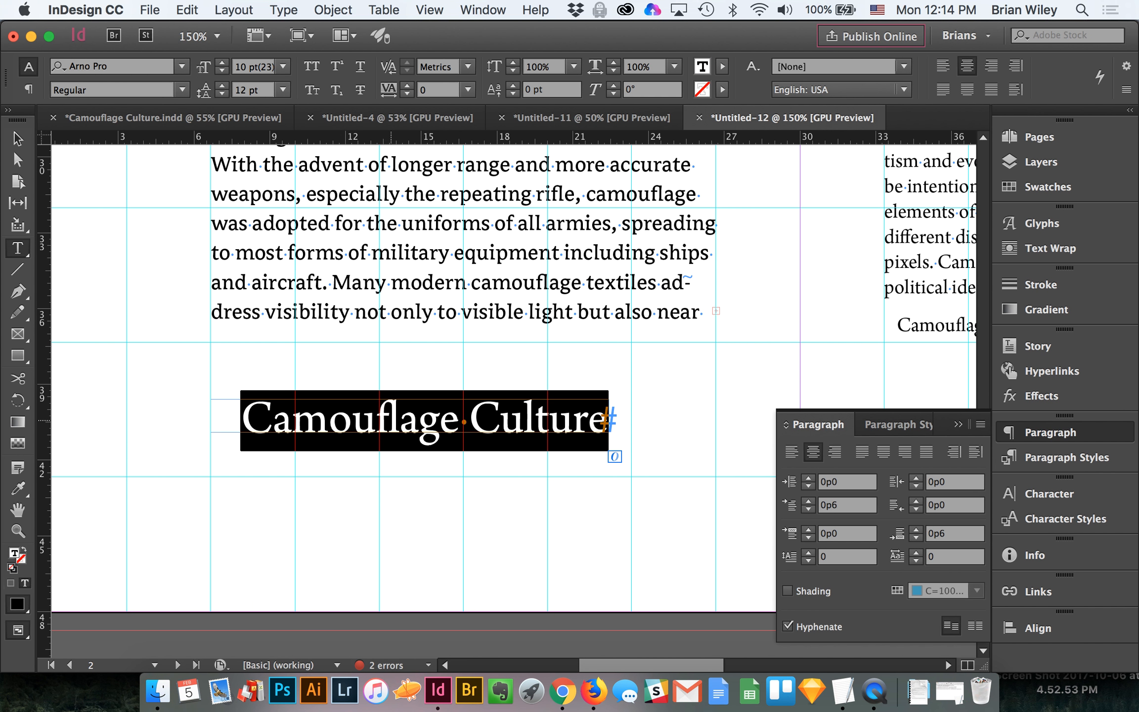
click(223, 63)
click(17, 138)
Enlarge the Camouflage Culture frame to about 22p8 by 5p7 without scaling the text, and fit the frame to its content.
drag(608, 433, 783, 546)
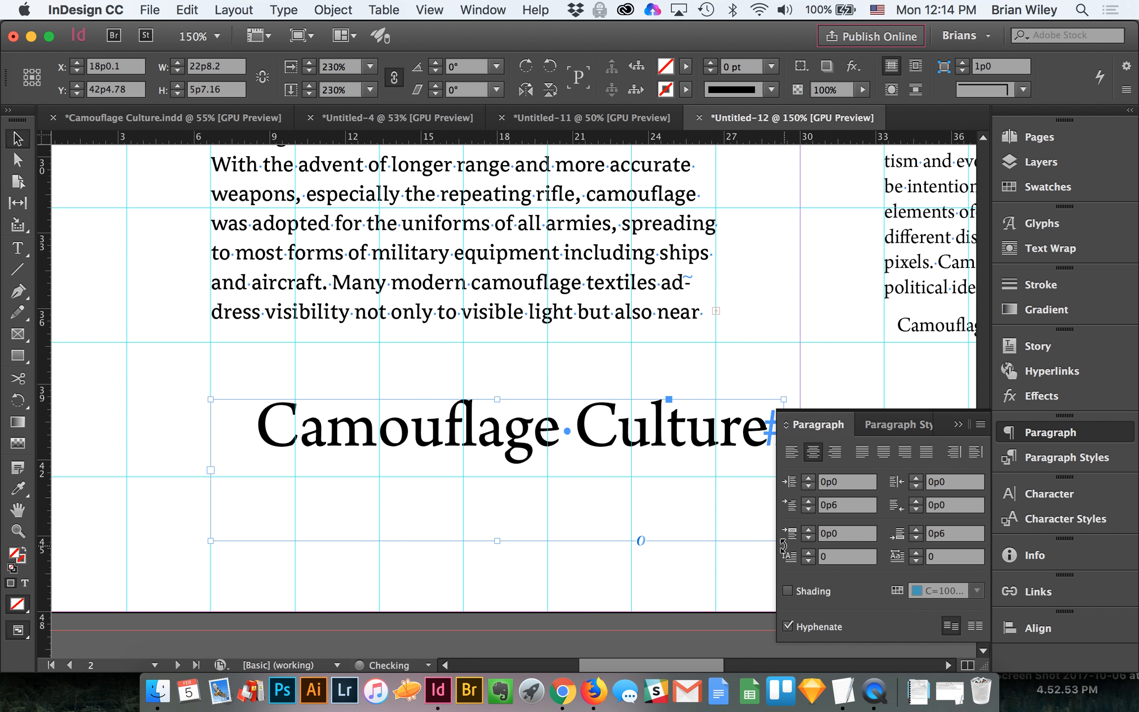
scroll(500, 492, down, 2)
scroll(499, 492, right, 2)
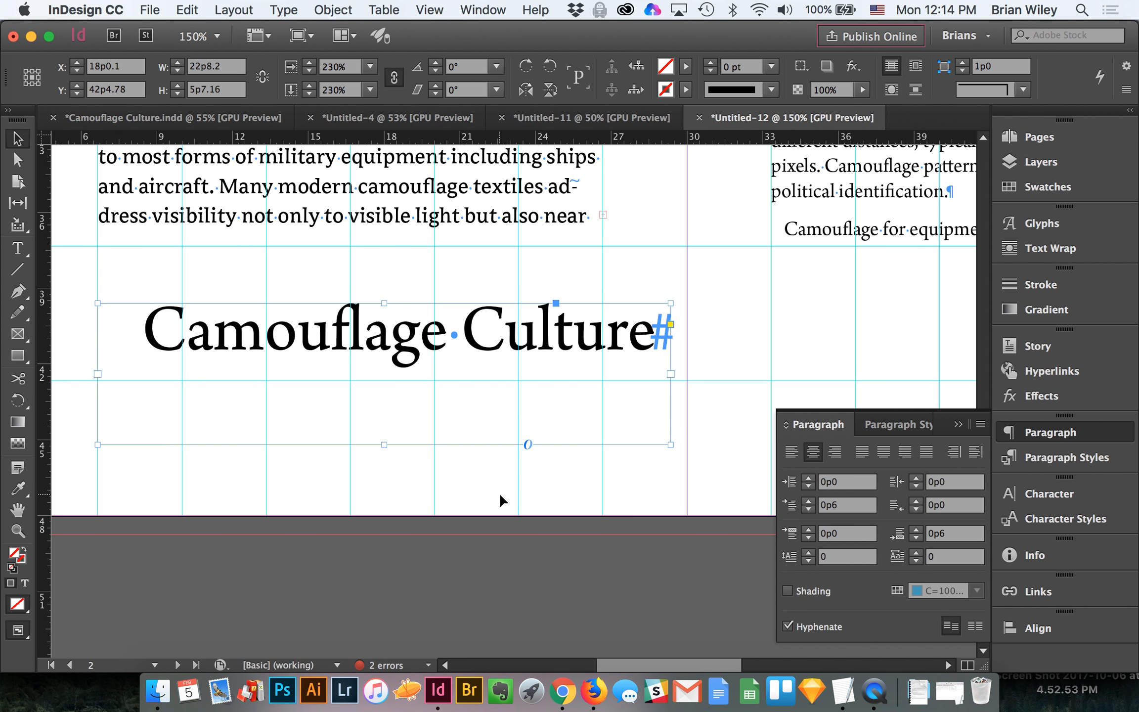
key(super+alt+c)
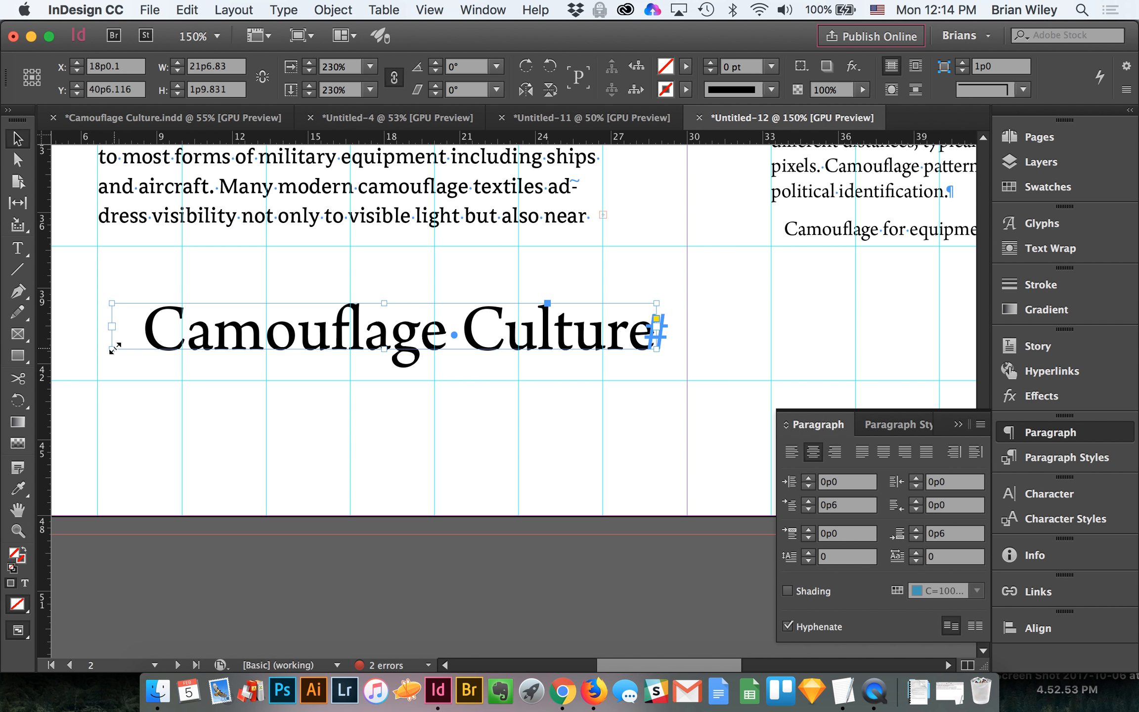
Try scaling the Camouflage Culture frame and its text to about 626% from the lower outer corner, and undo the scaling.
drag(115, 348, 55, 433)
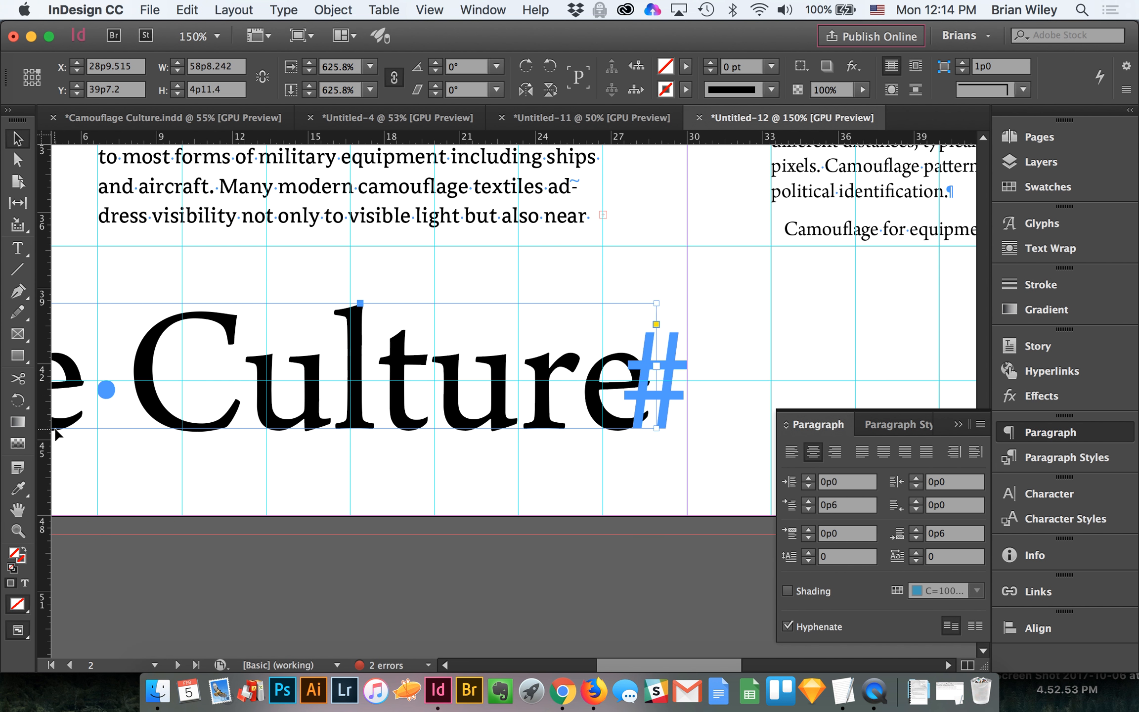
key(super+z)
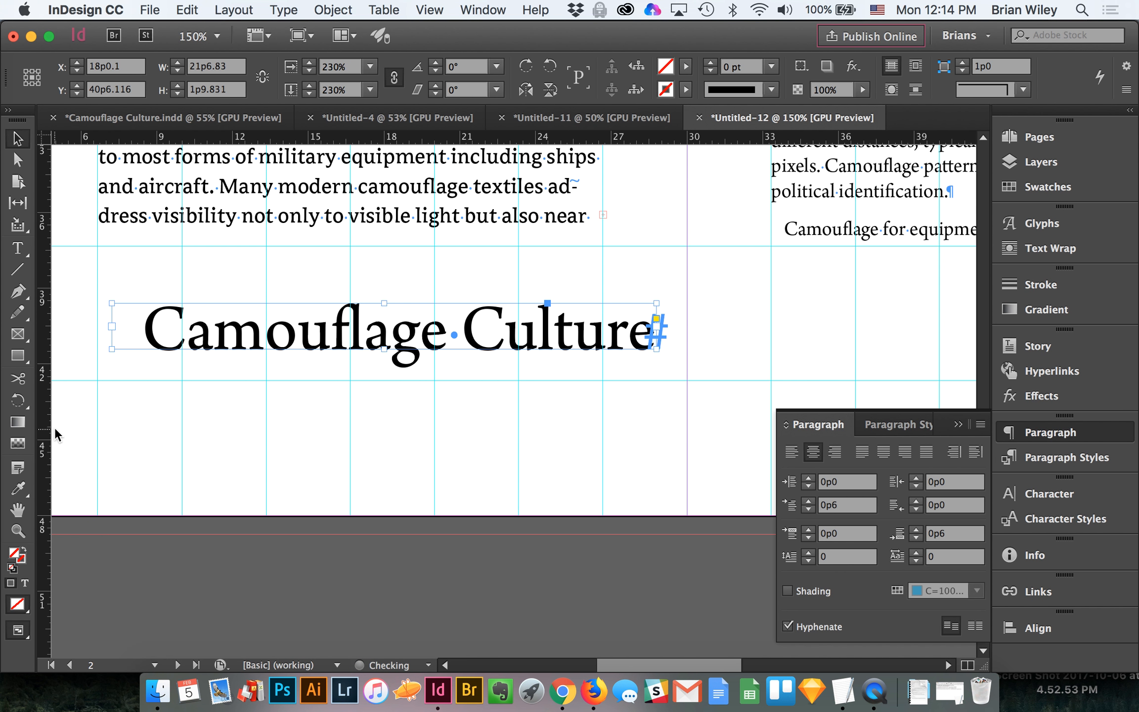
key(z)
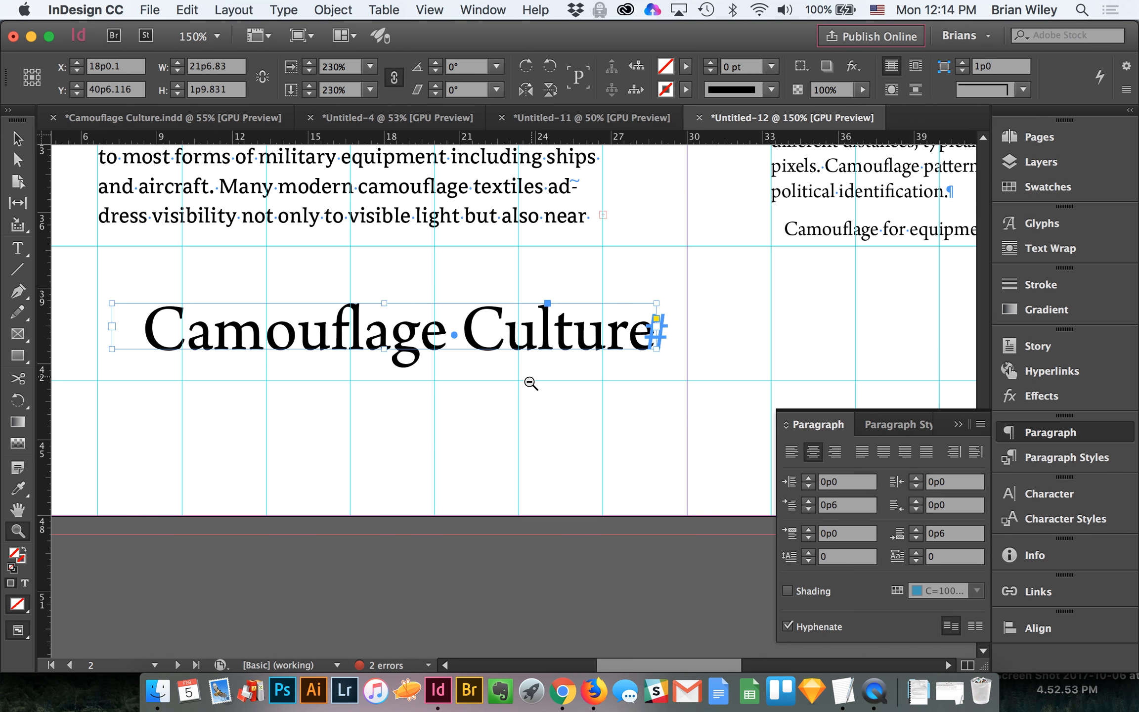
alt+click(530, 383)
alt+click(531, 383)
key(v)
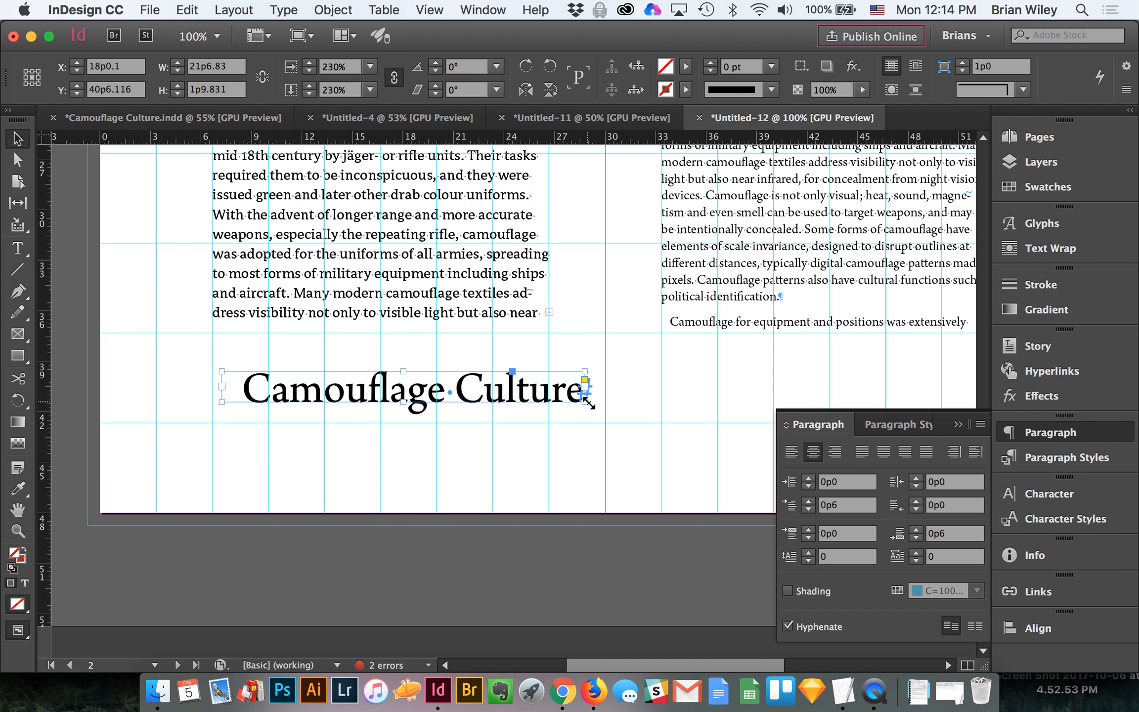
Try resizing the Camouflage Culture frame about its center to about 43p10 by 3p8 without its text and to about 427.5% with it, undoing each.
drag(588, 403, 646, 434)
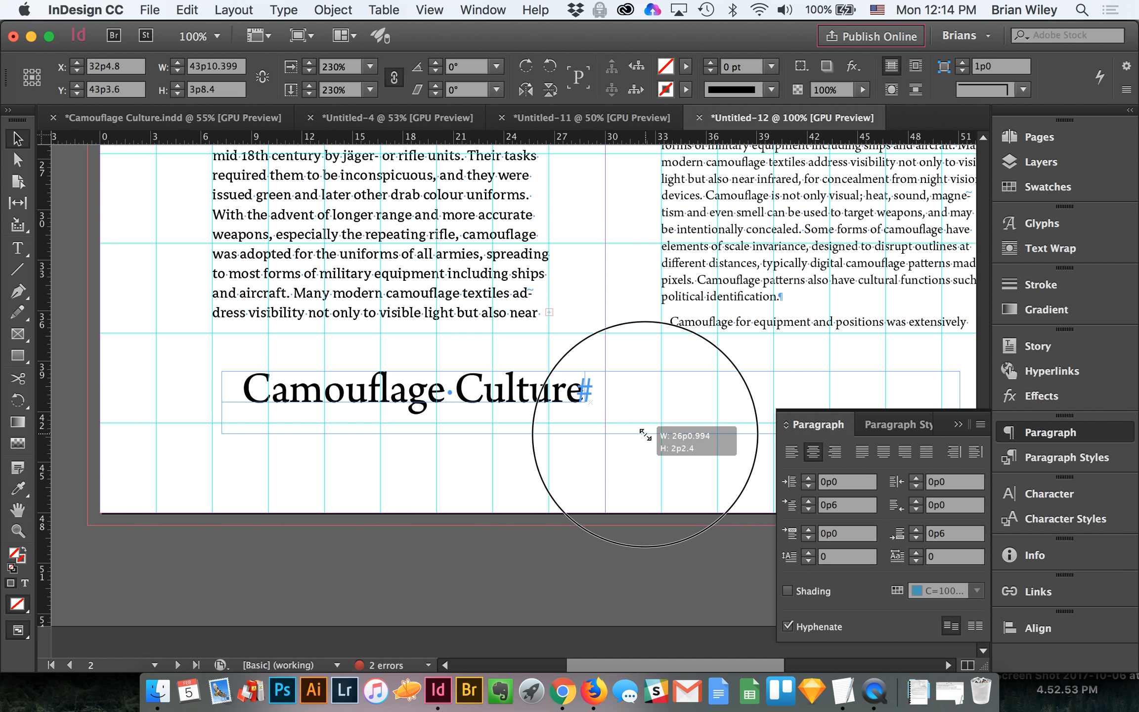
drag(646, 434, 646, 433)
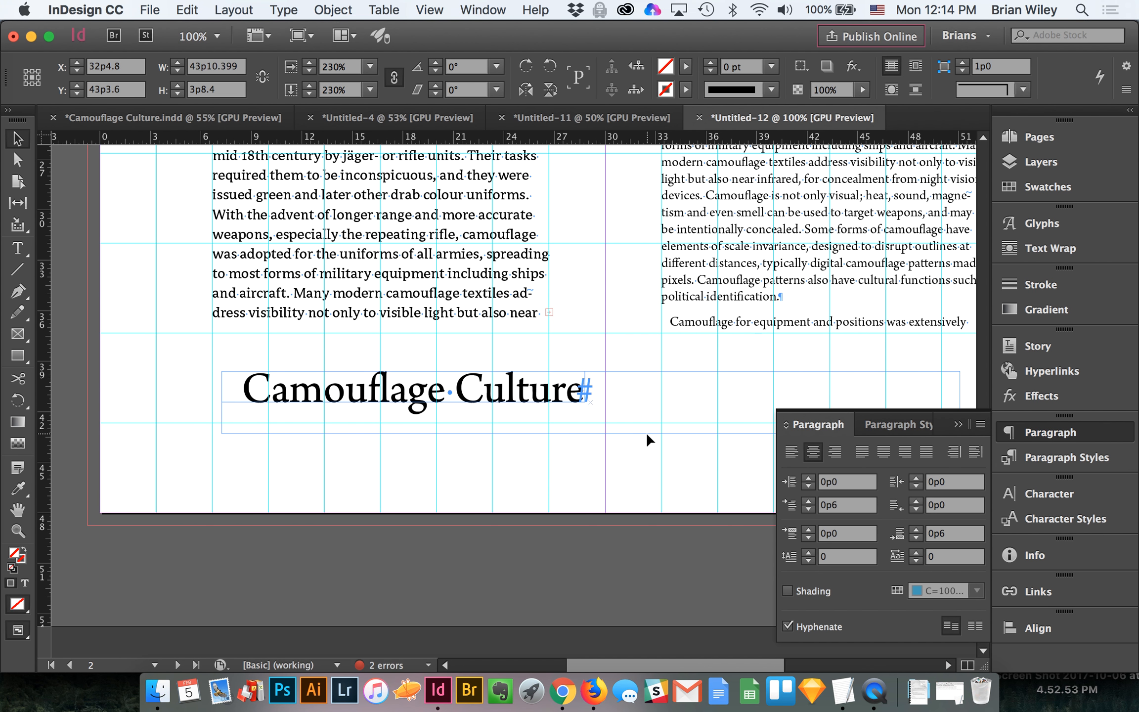
key(super+z)
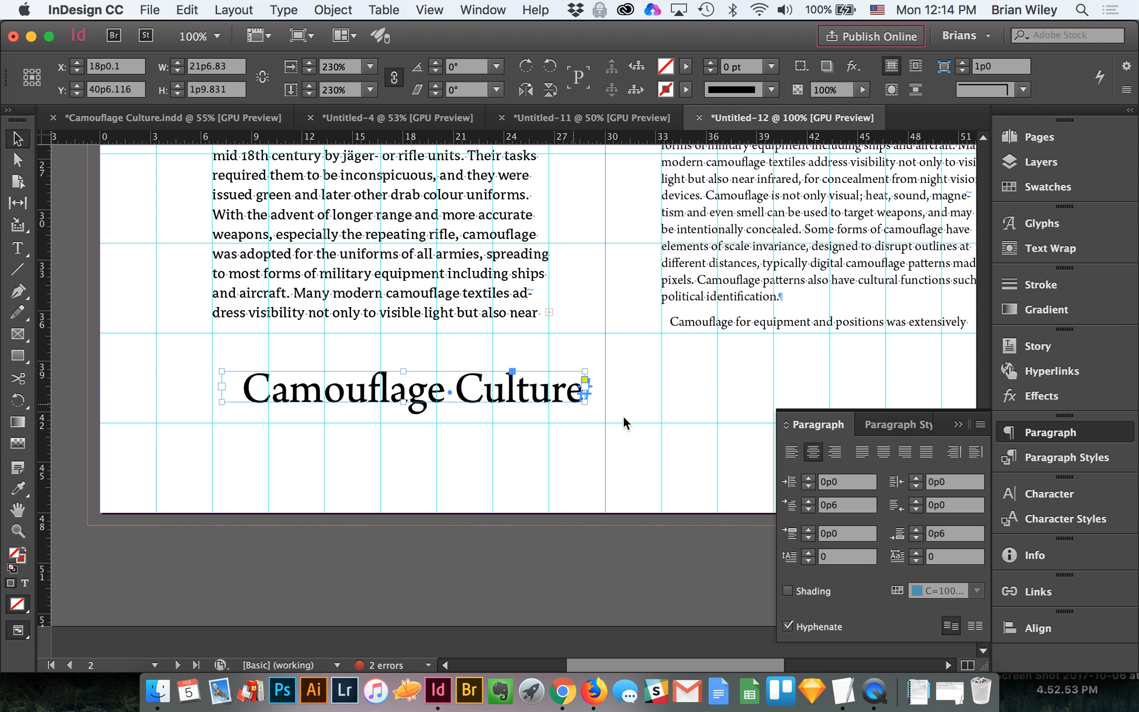
drag(585, 405, 616, 418)
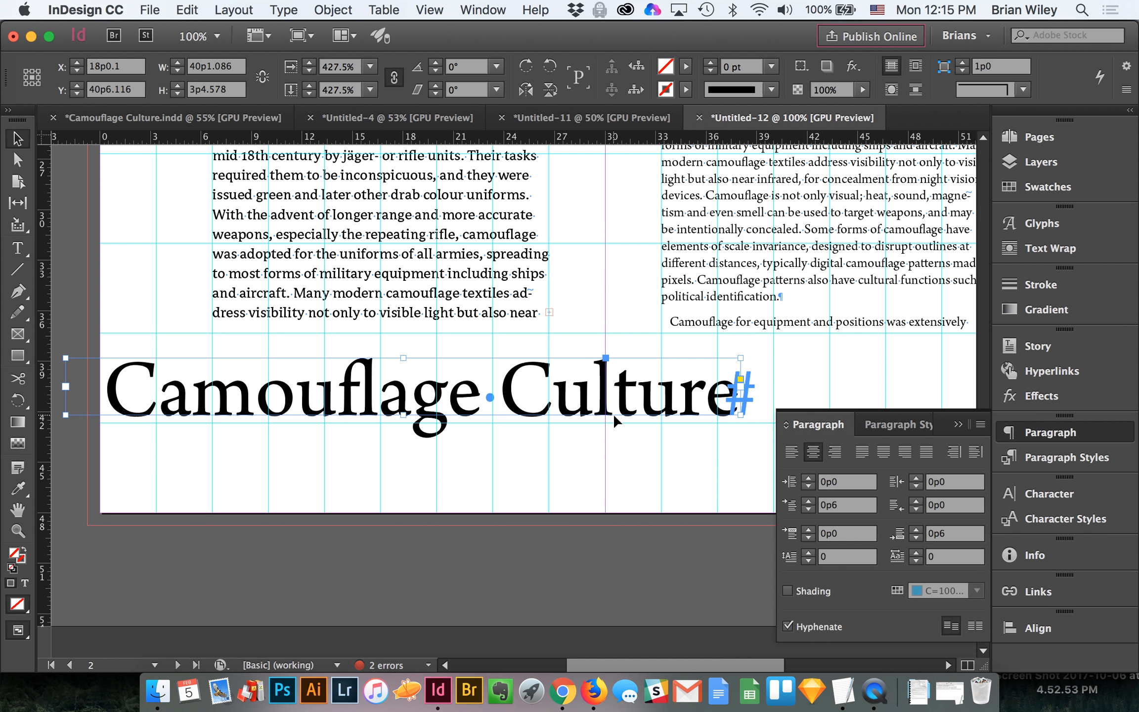
key(super+z)
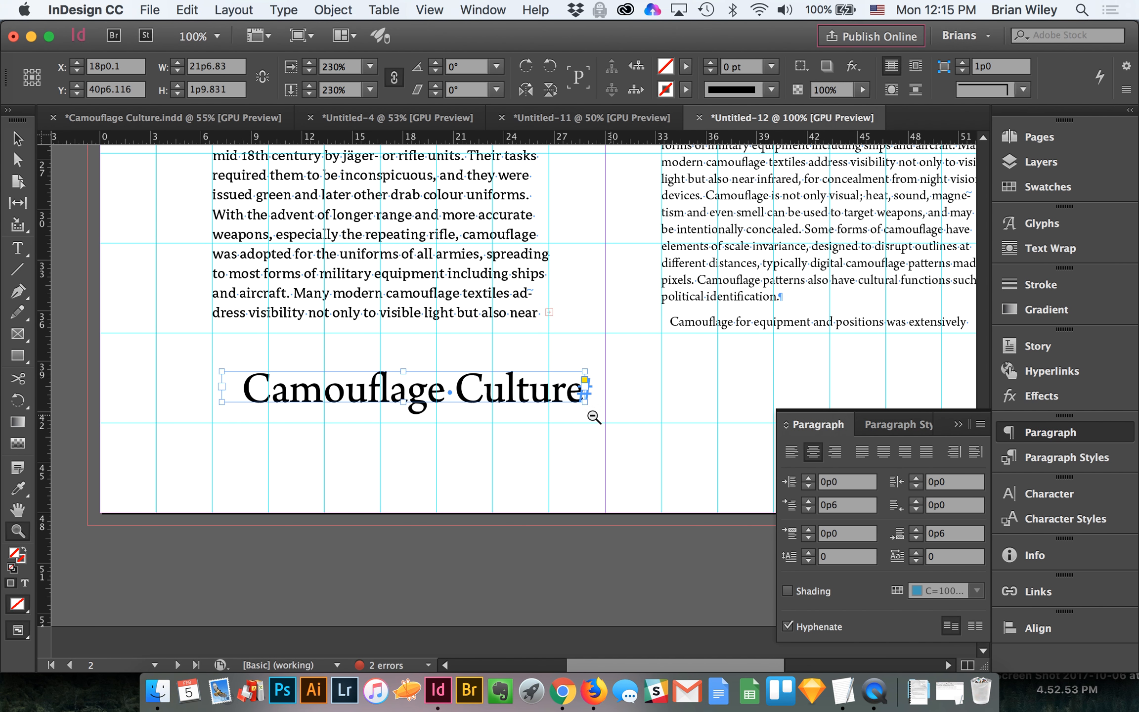
View the whole spread at 50%, switch to the Untitled-11 document and show its finished spread in Presentation mode.
alt+super+click(488, 356)
alt+super+click(488, 355)
scroll(486, 351, right, 2)
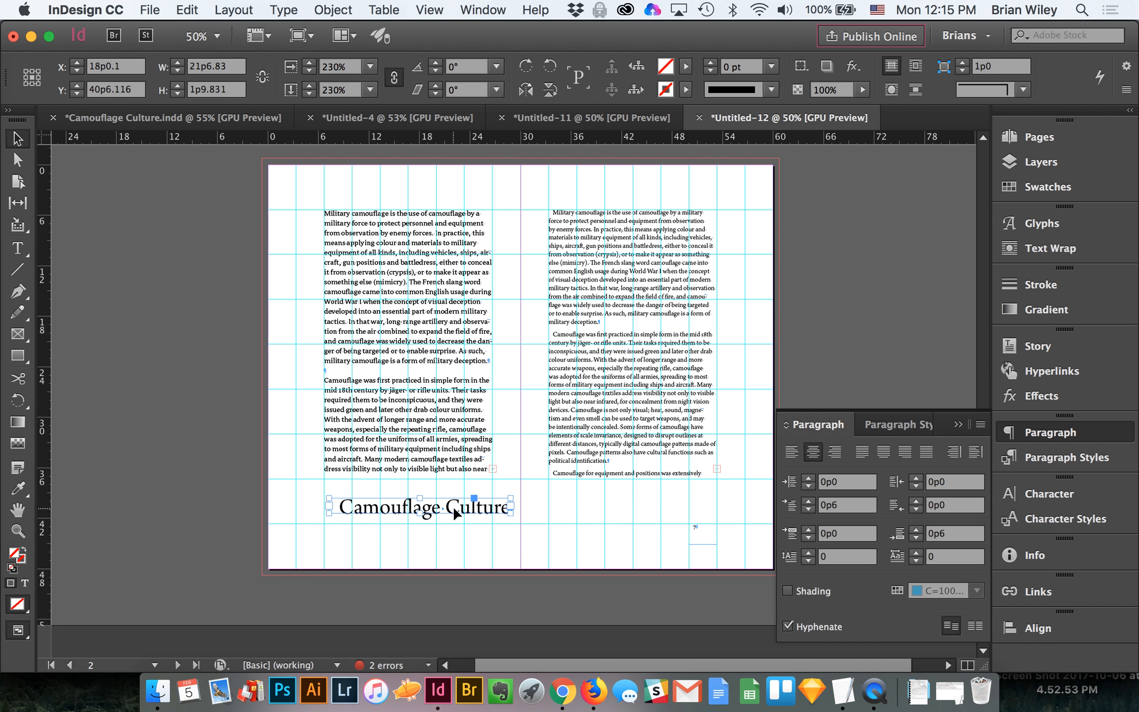
click(550, 121)
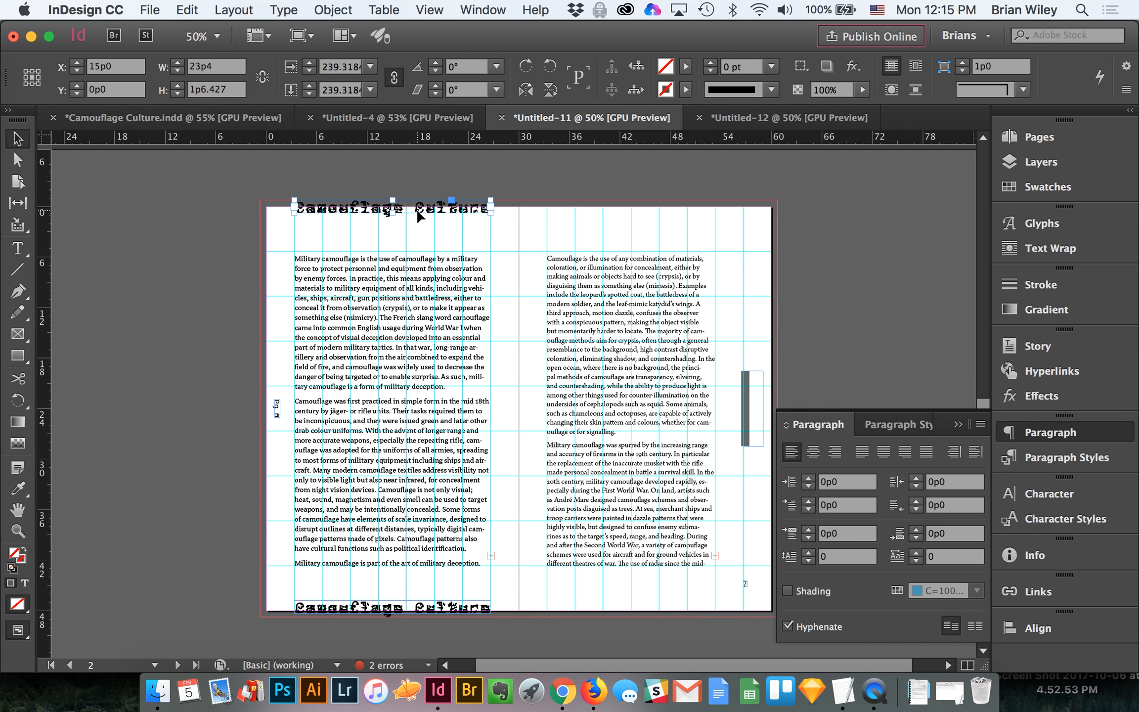
key(shift+w)
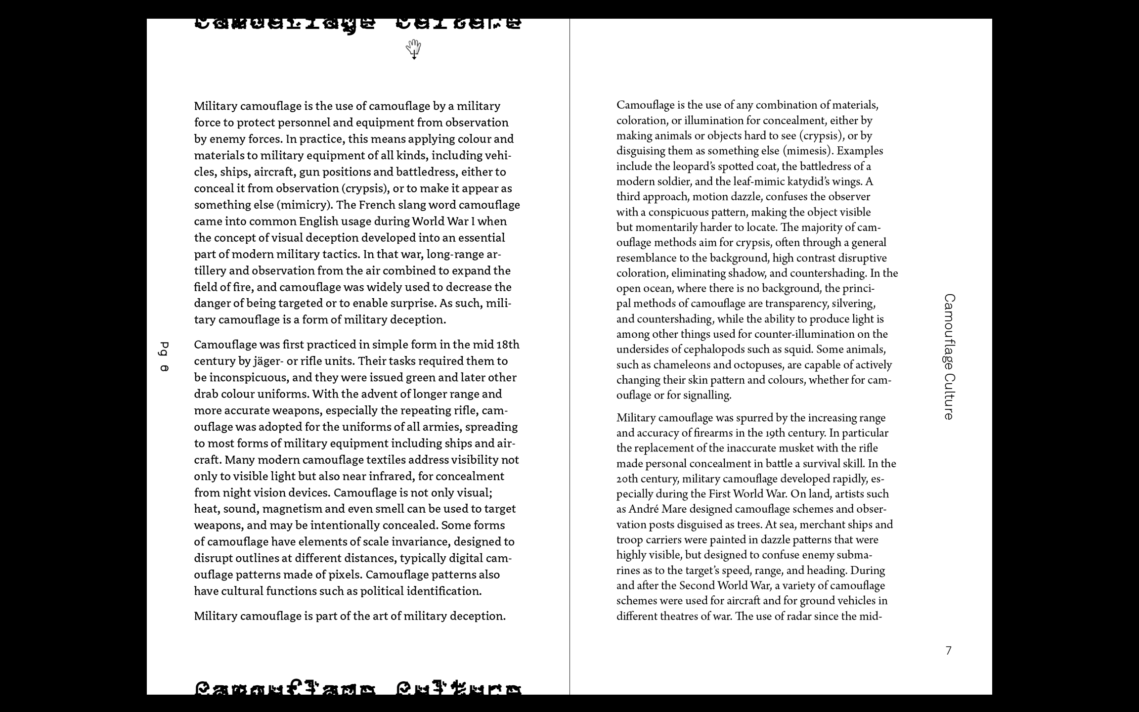